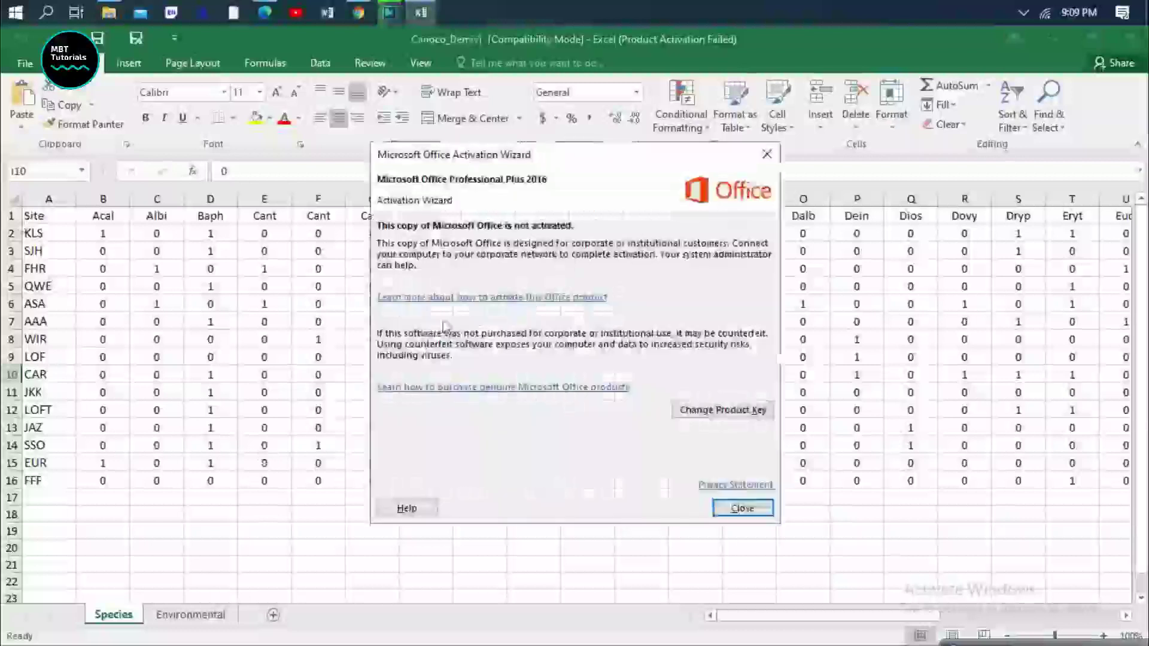
Step: Close the Microsoft Office Activation Wizard warning to reveal the Species sheet table
click(748, 510)
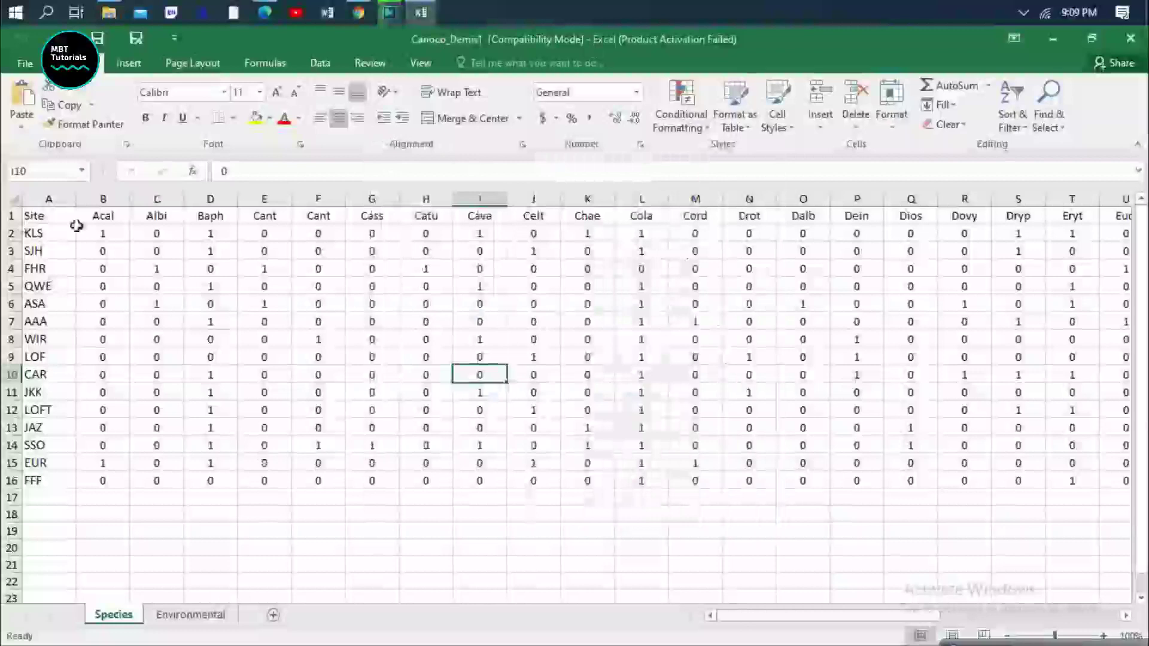
click(35, 215)
drag(549, 312, 1125, 483)
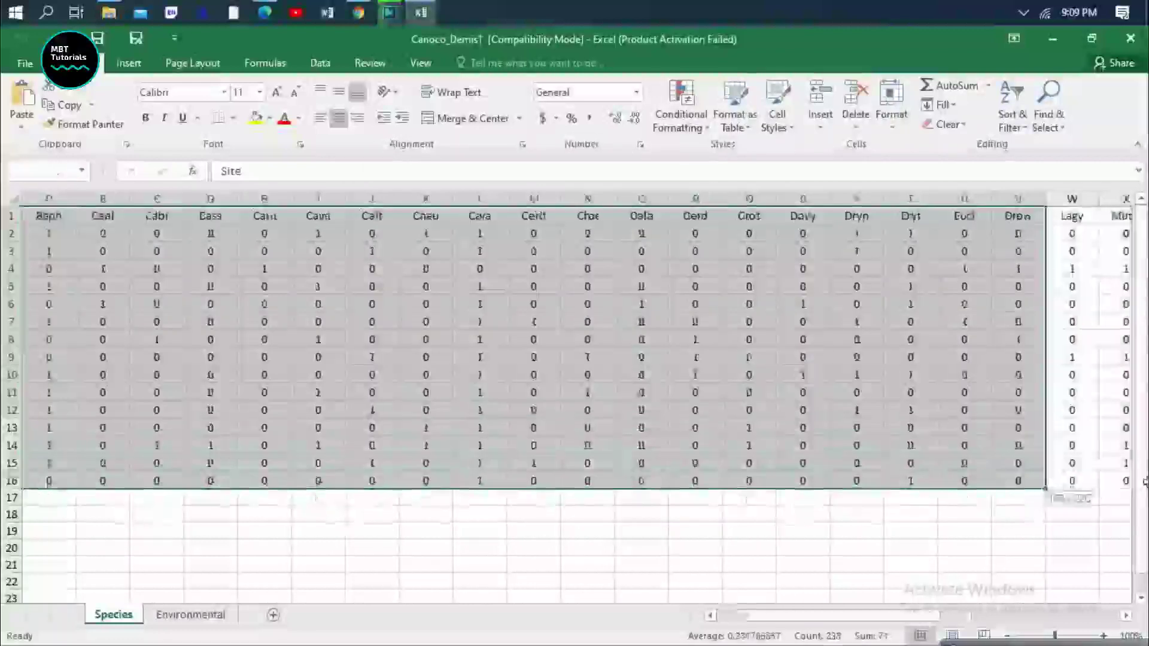
click(48, 512)
text(35)
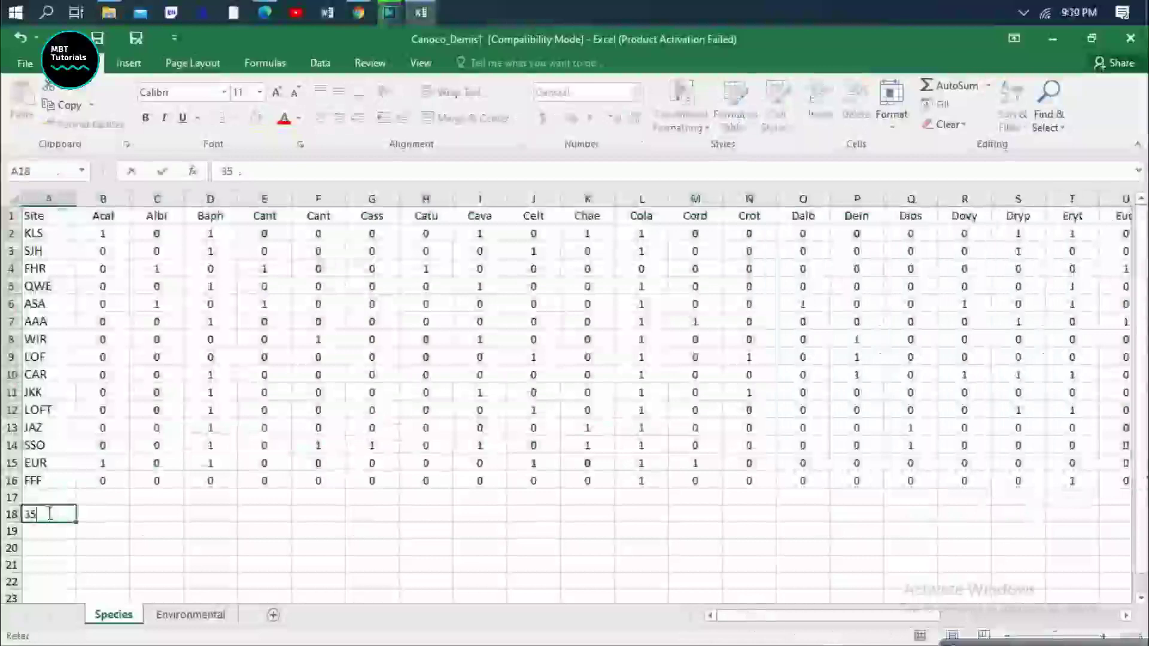
text( species)
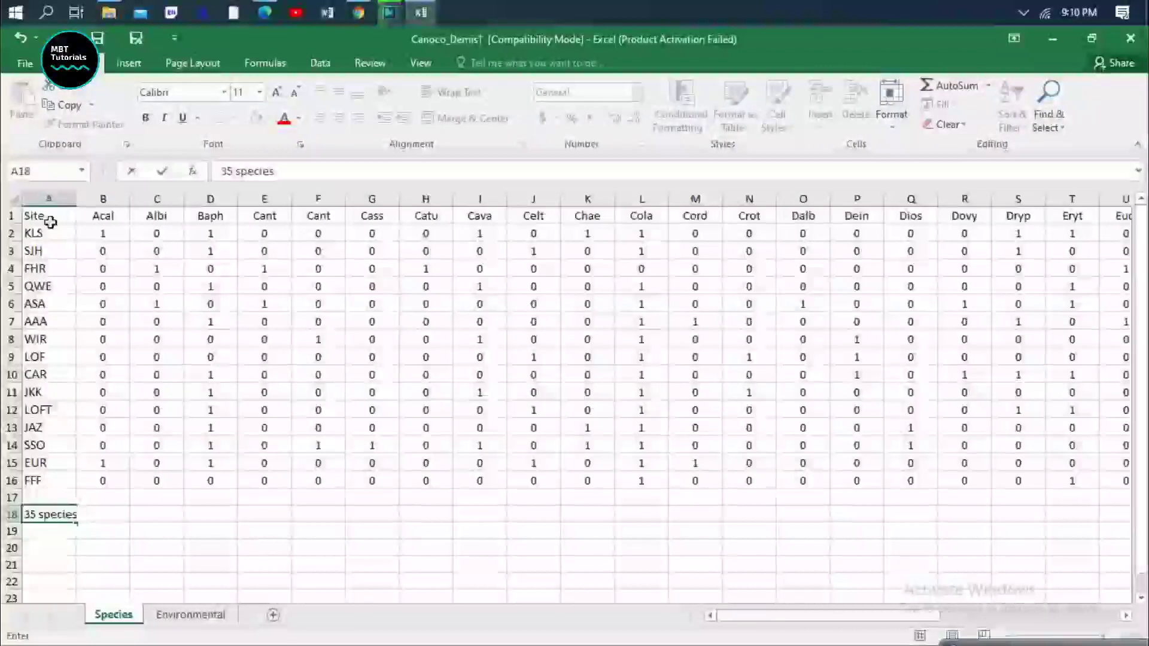
drag(45, 219, 71, 520)
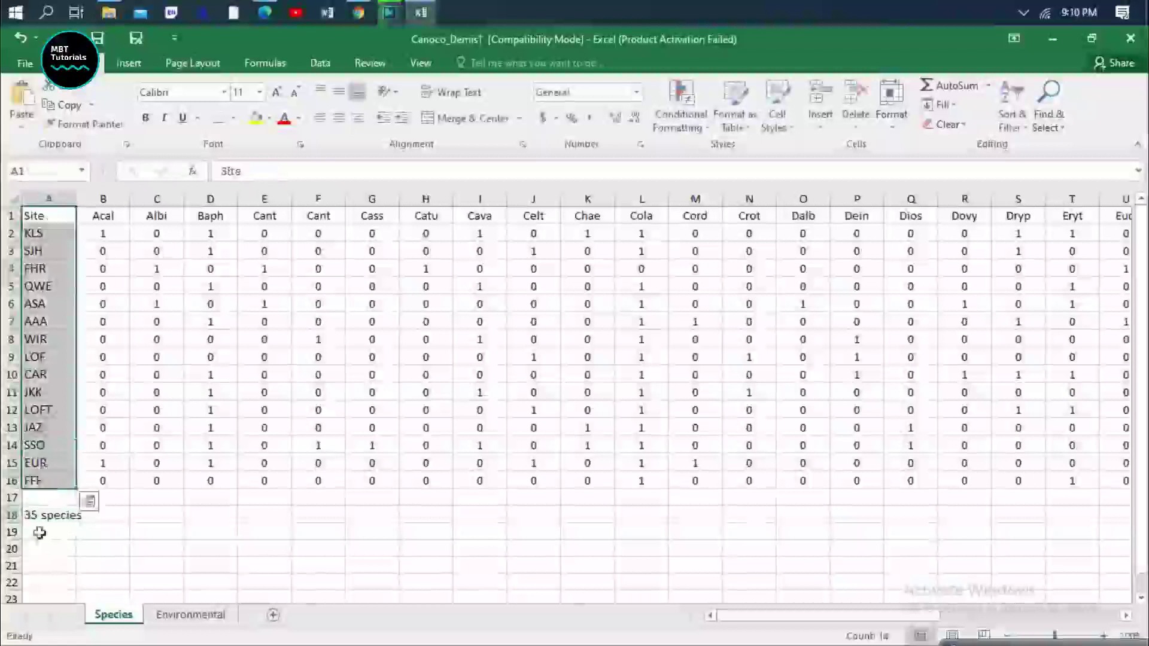
click(51, 532)
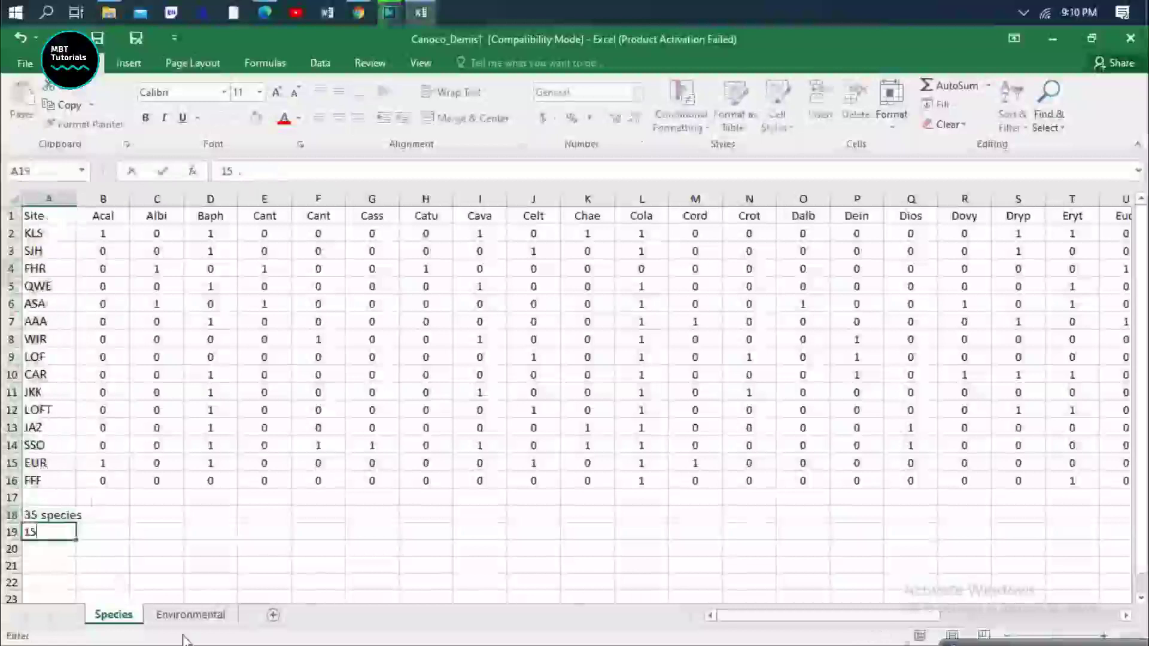
text(15 plots)
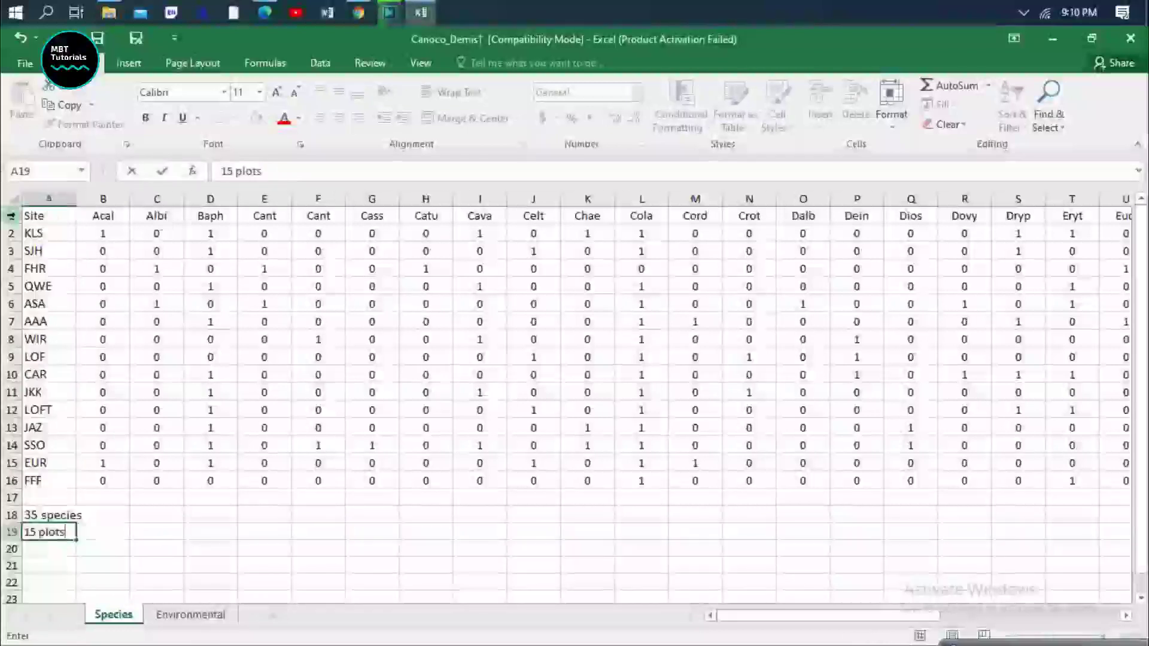
click(49, 214)
key(ctrl+shift+Right)
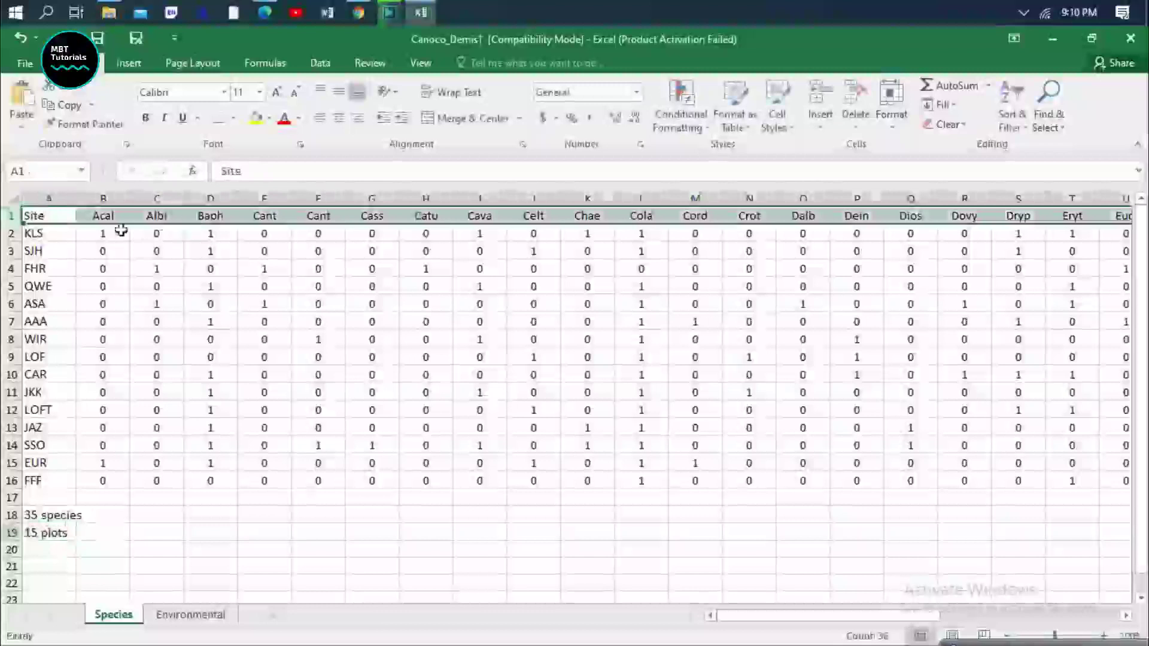
click(48, 199)
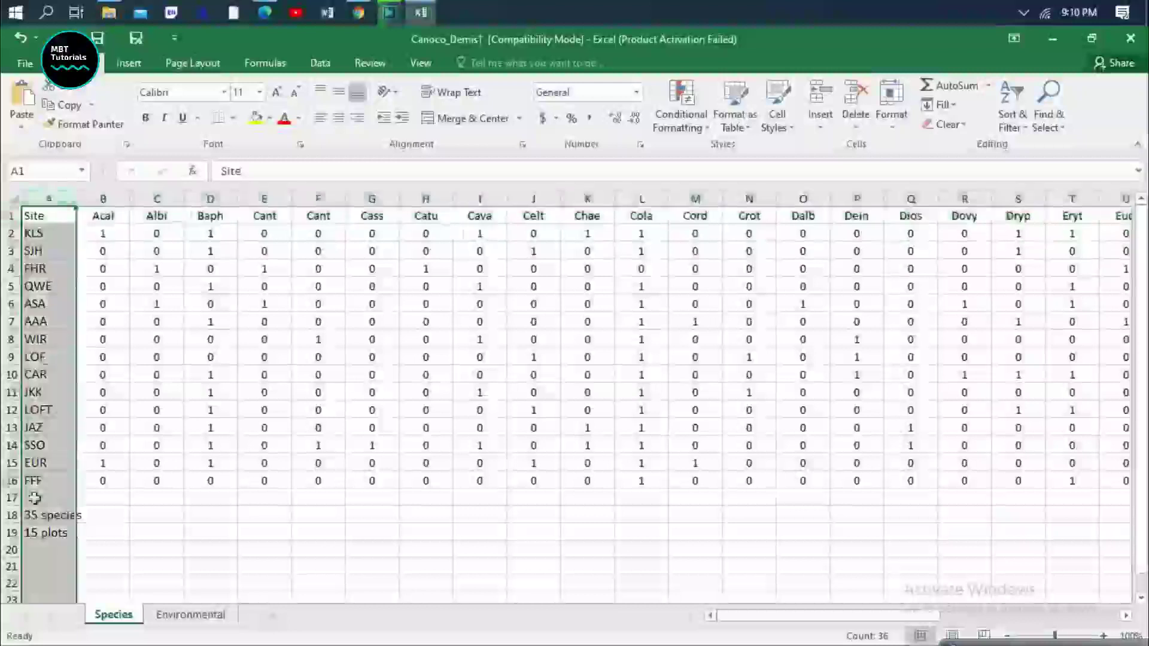
drag(42, 515, 42, 532)
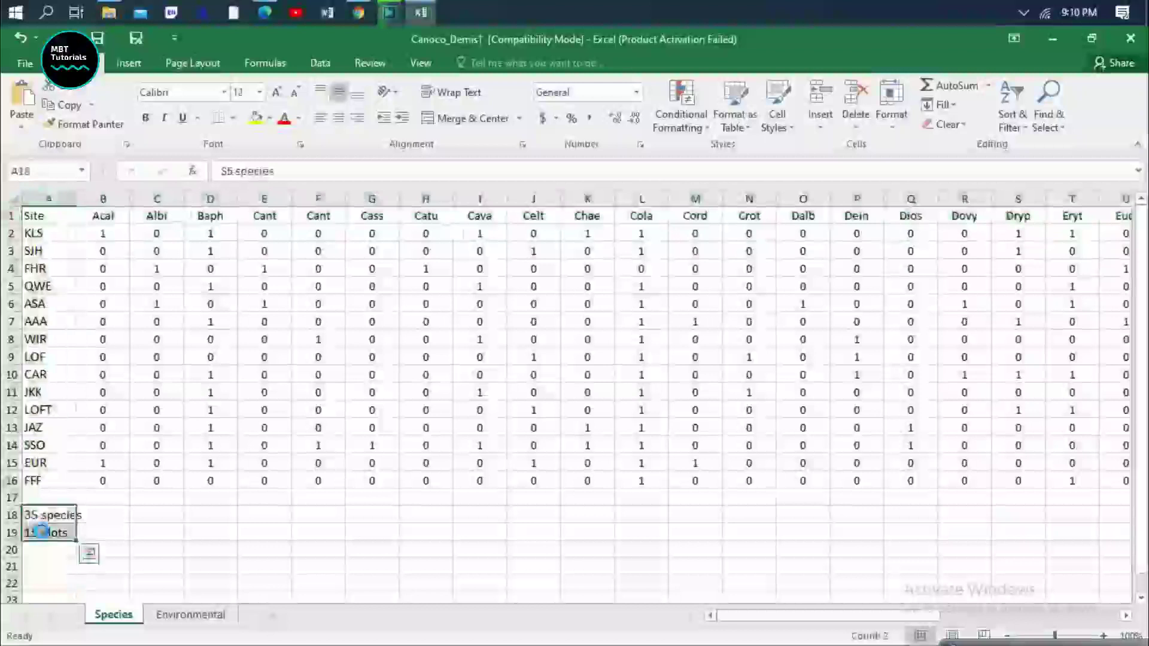
key(Delete)
click(173, 412)
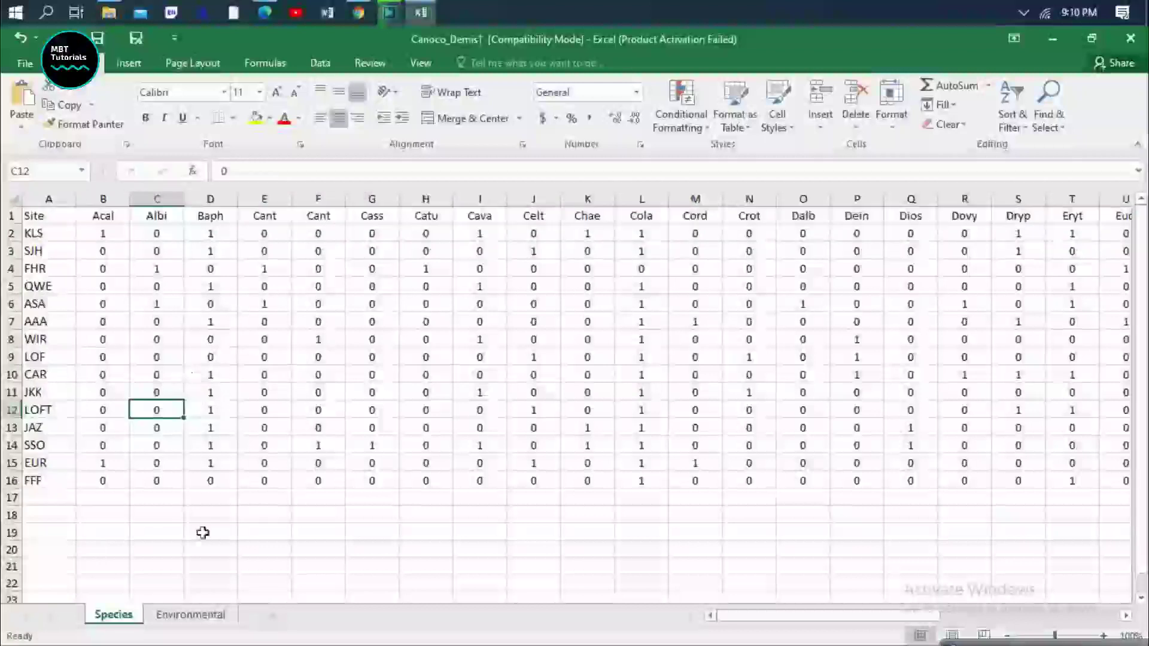
Step: Flip between the Species and Environmental sheets, finishing on the Environmental soil-variable table
click(180, 618)
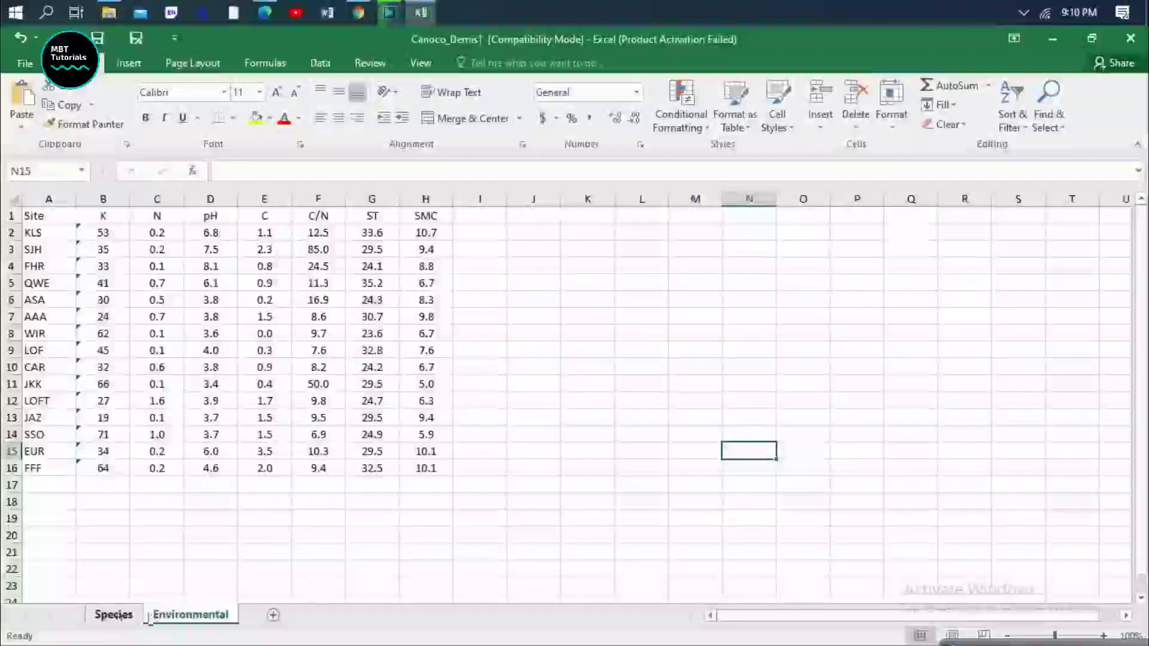
click(114, 617)
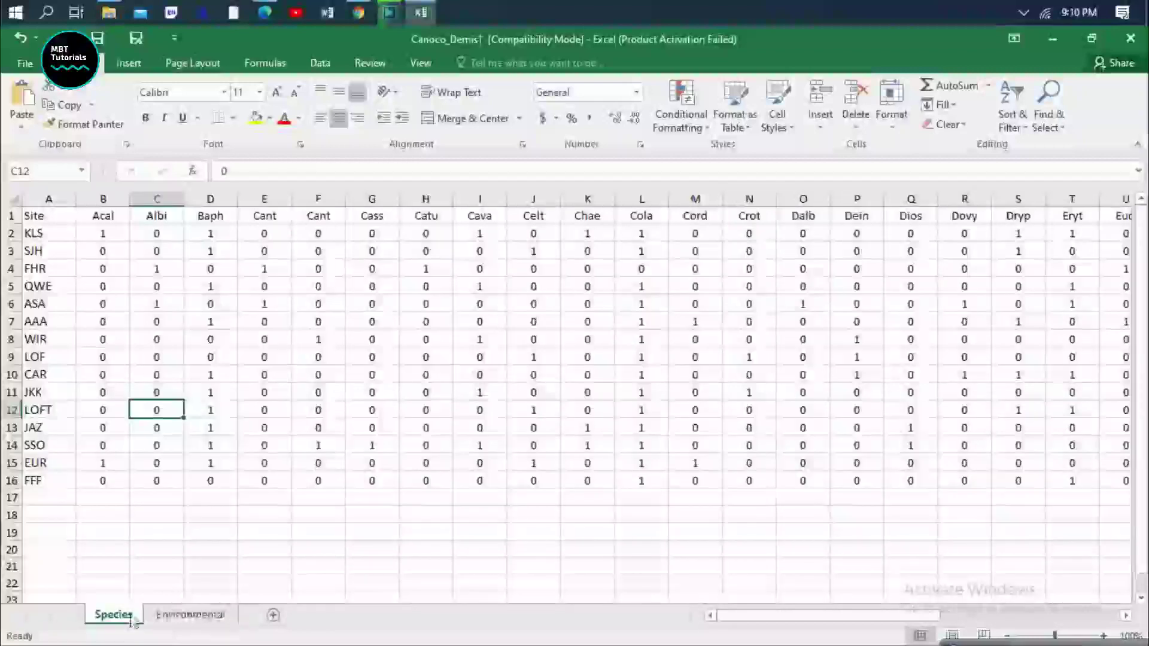
click(177, 616)
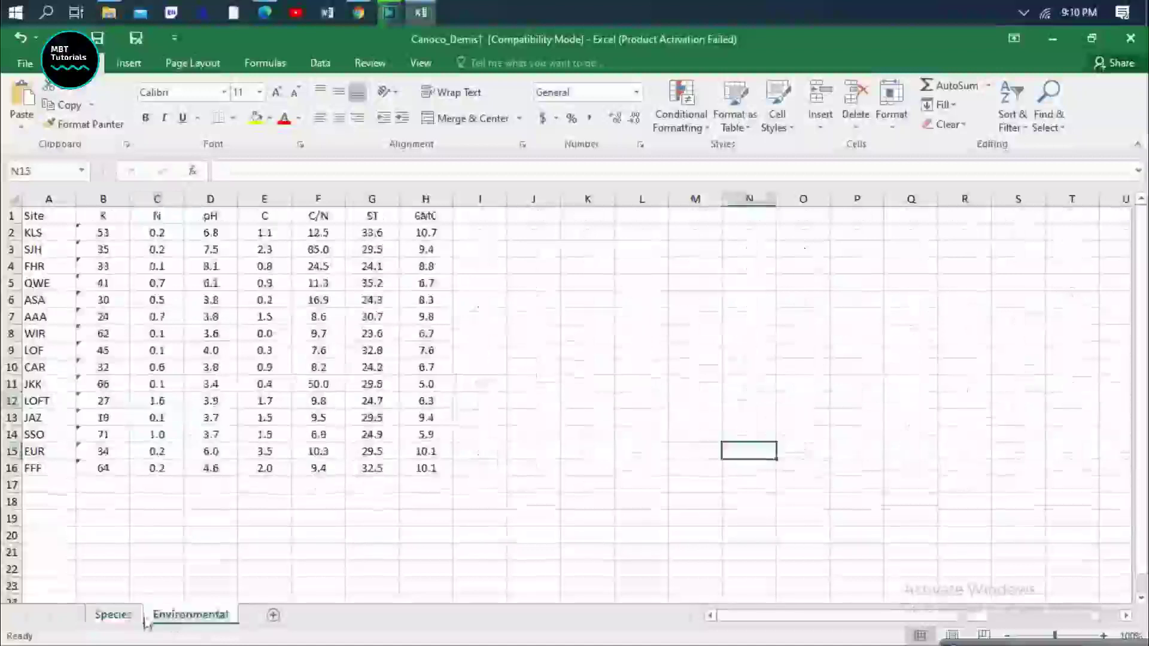
click(128, 617)
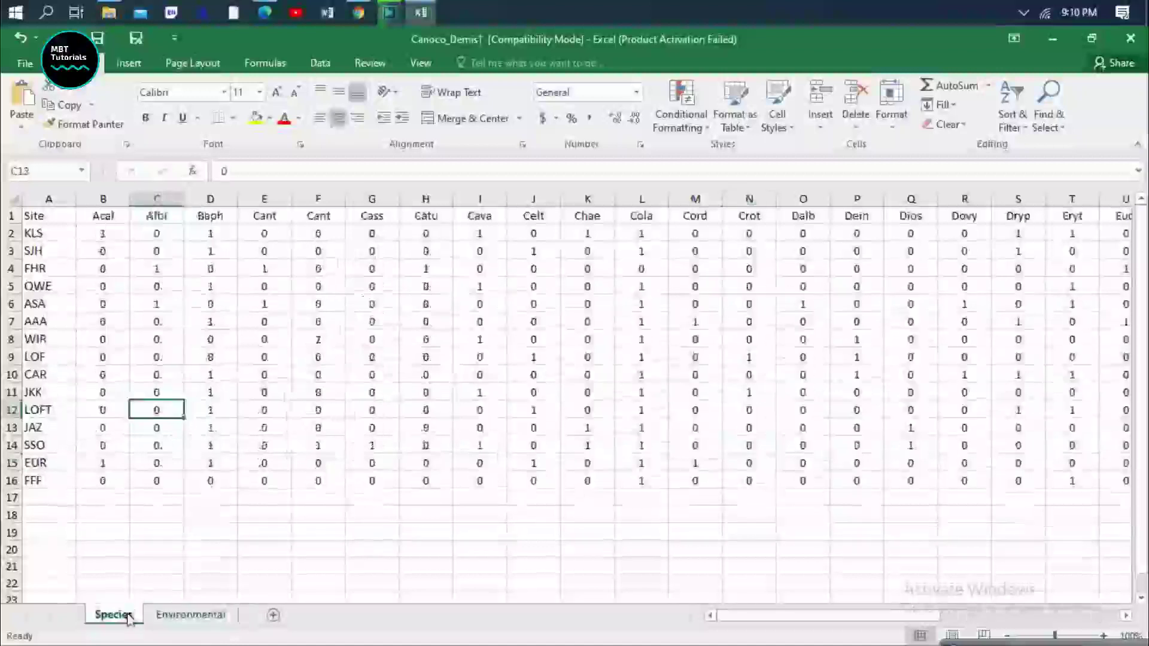
click(192, 616)
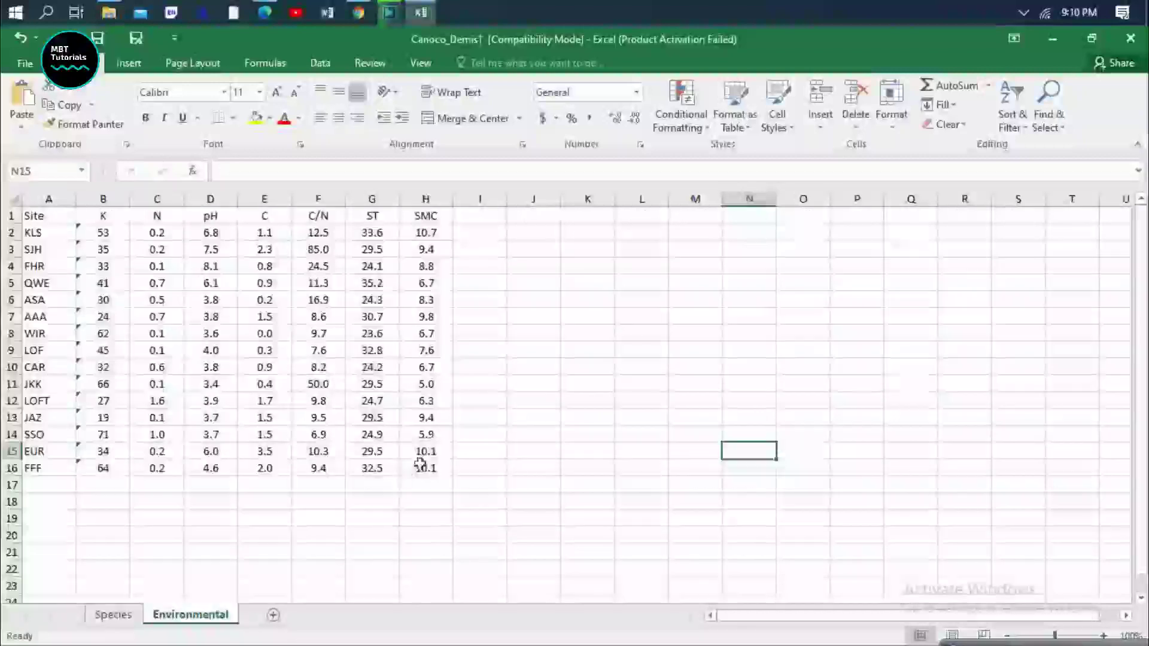
Step: Copy the Environmental data table and paste it into the first empty column after the species data
drag(424, 467, 5, 215)
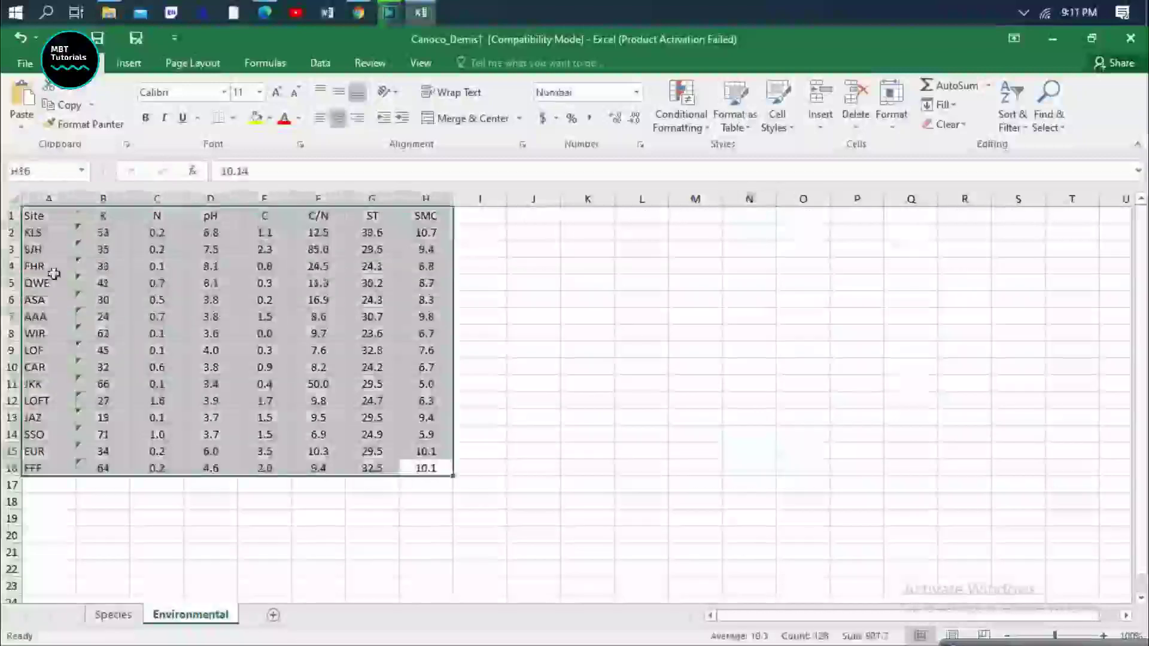
right_click(119, 308)
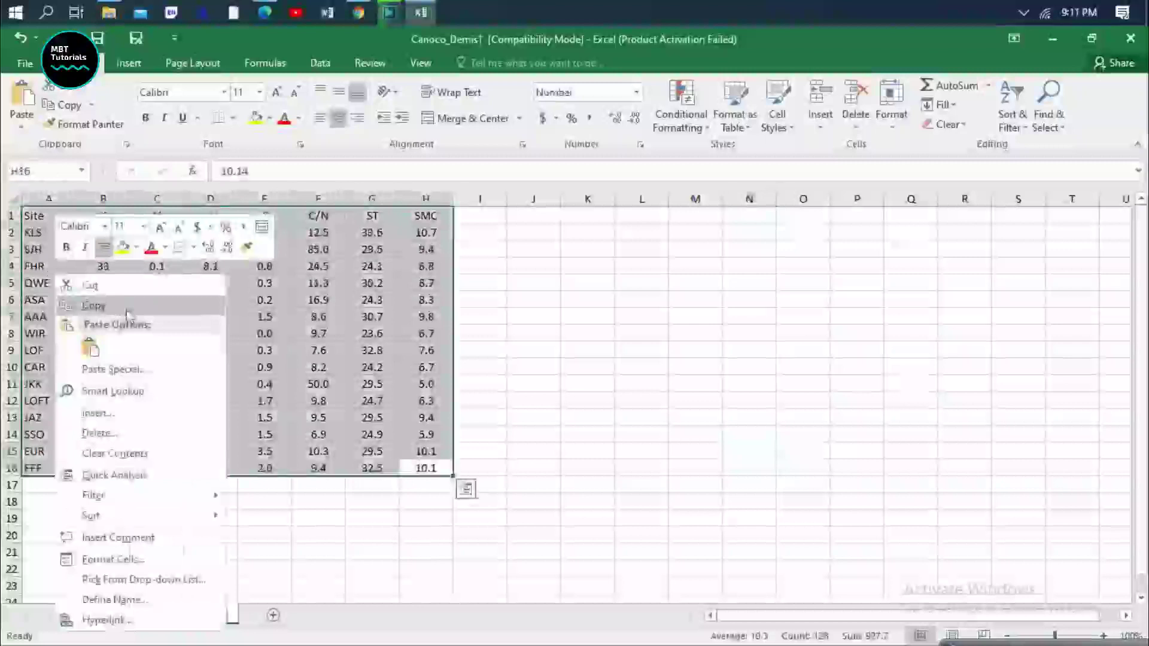
click(123, 308)
click(122, 620)
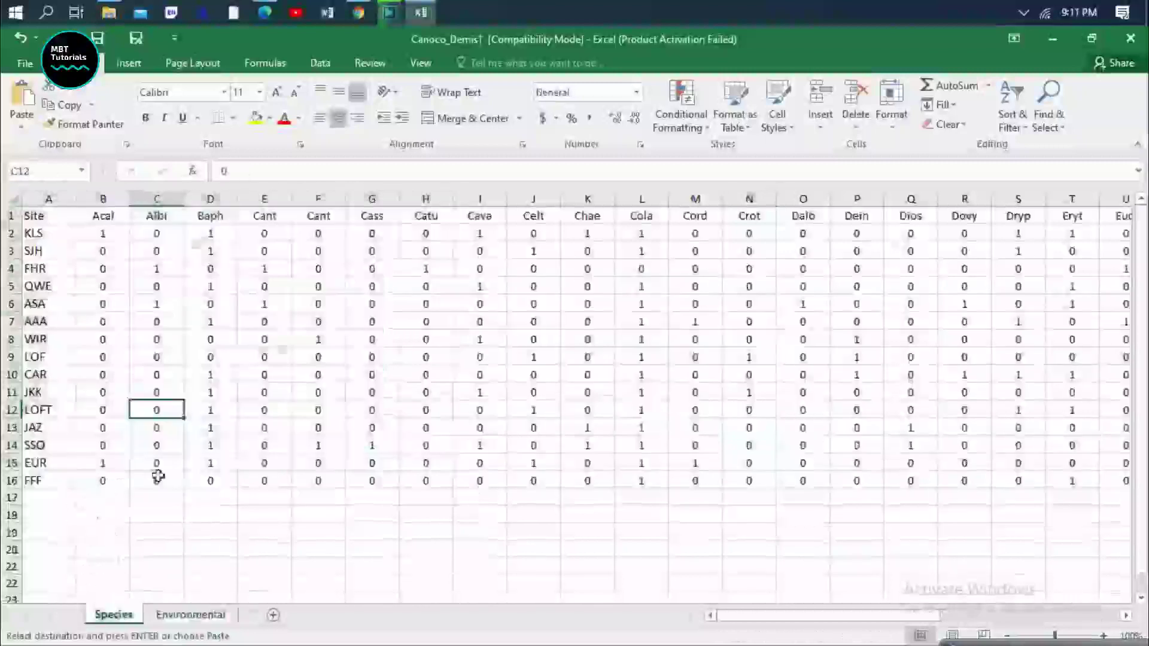
drag(730, 617, 745, 616)
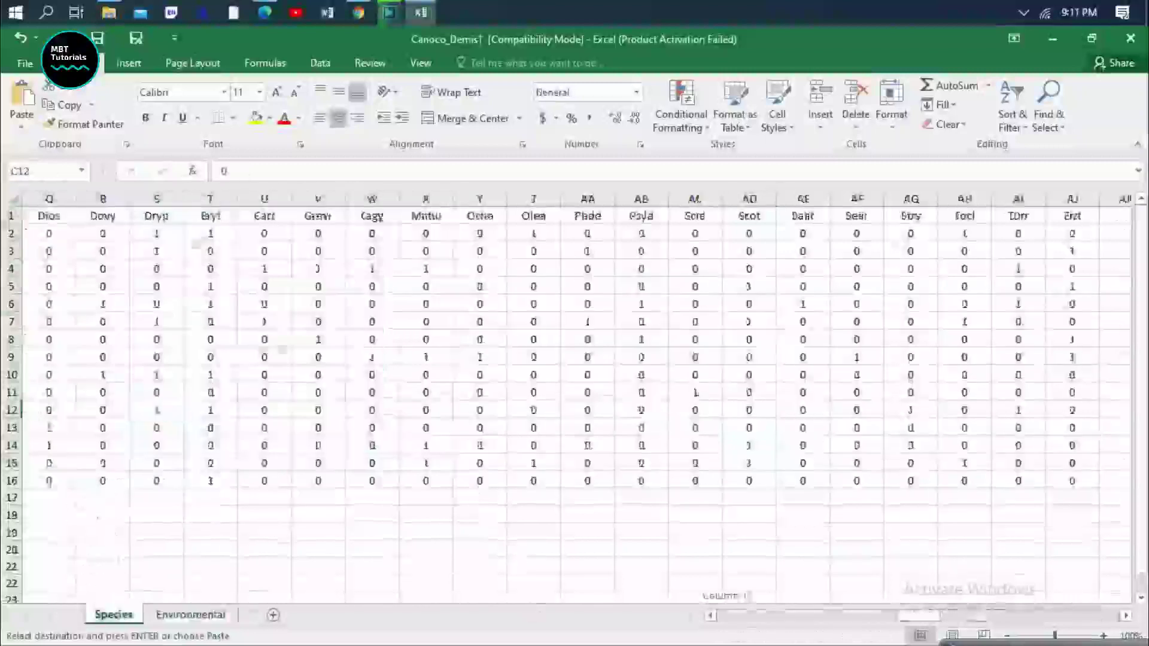
click(1121, 216)
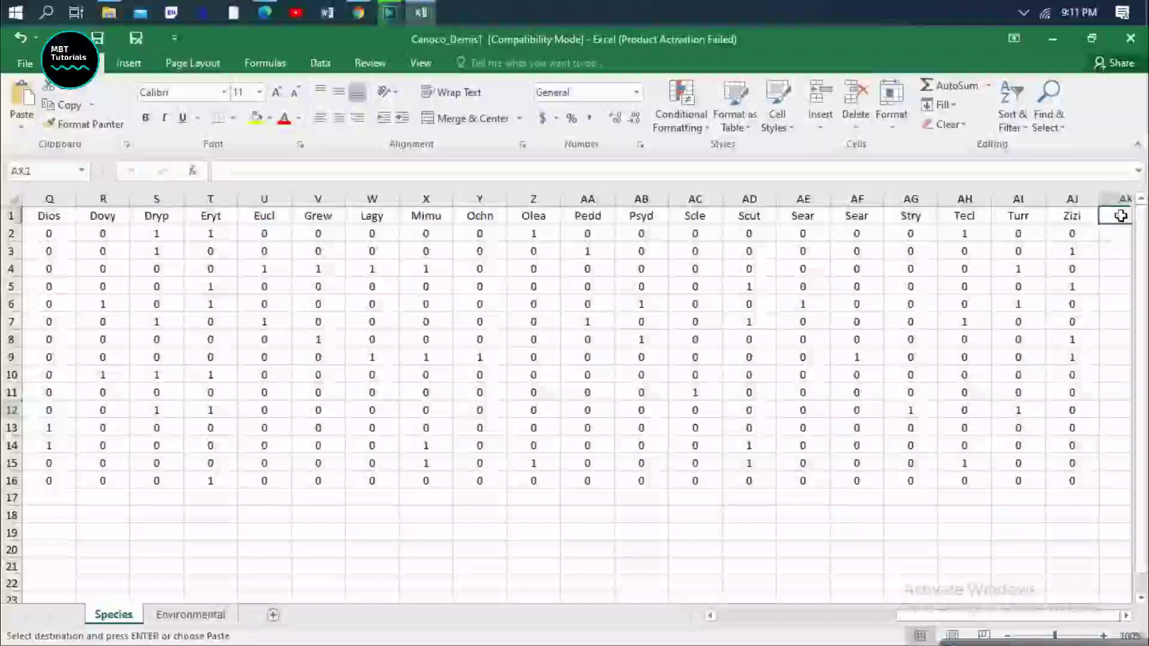
scroll(1120, 216, right, 4)
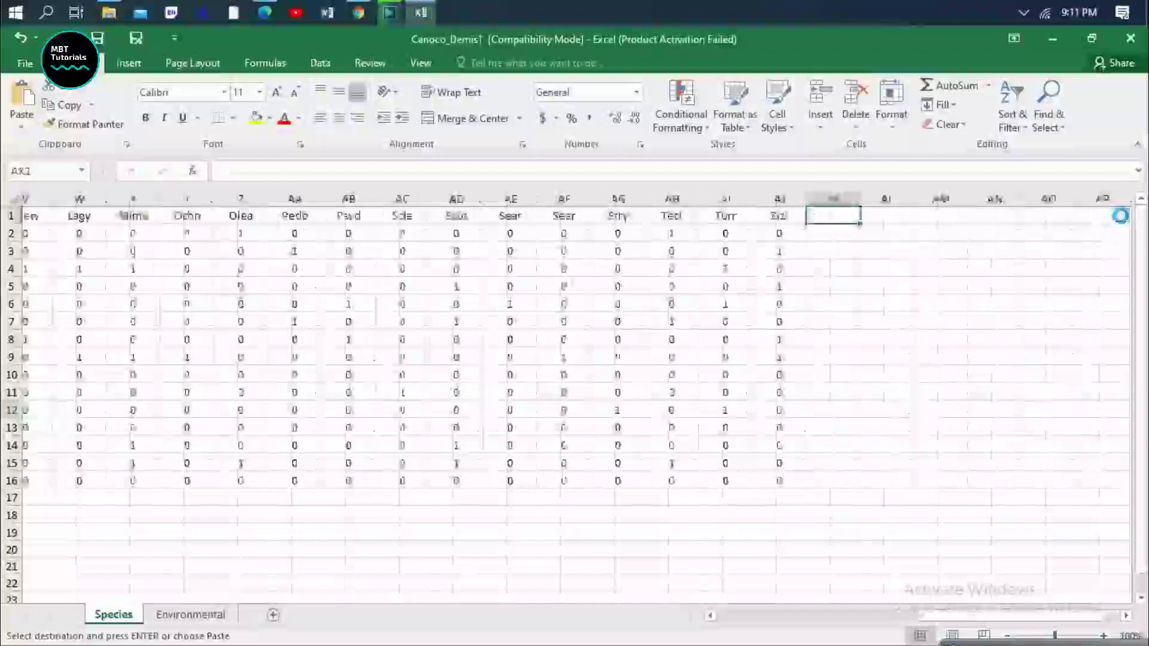
key(ctrl+v)
Step: Select the whole combined data block, then type and erase a 'PAST' note in an empty cell
click(790, 313)
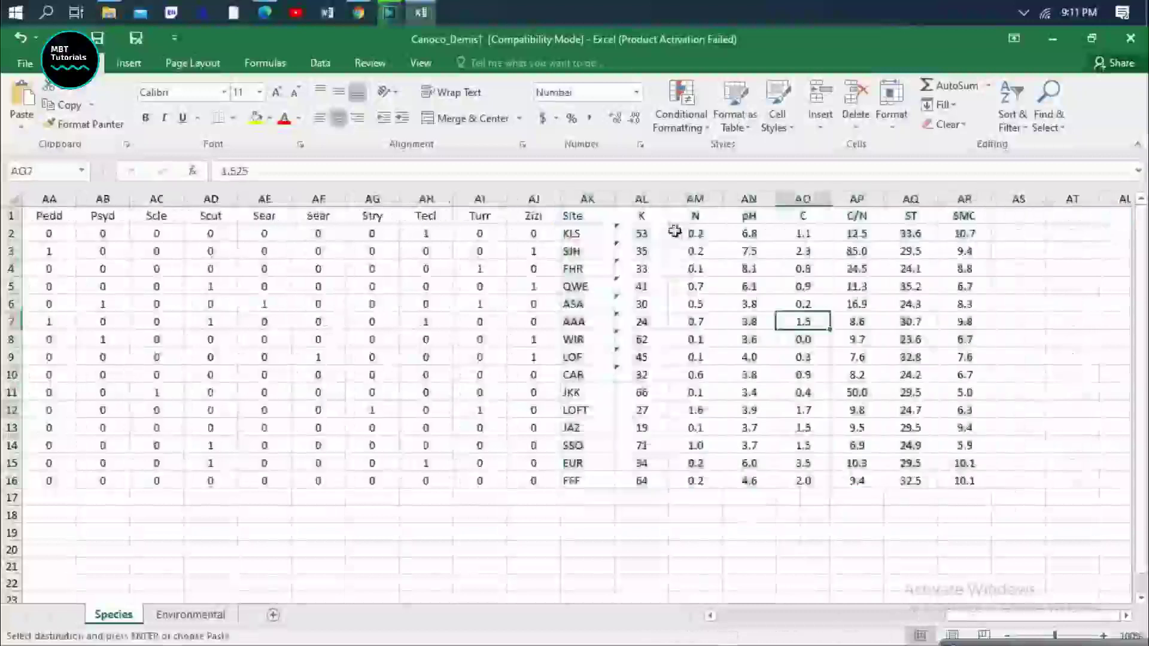
key(ctrl+a)
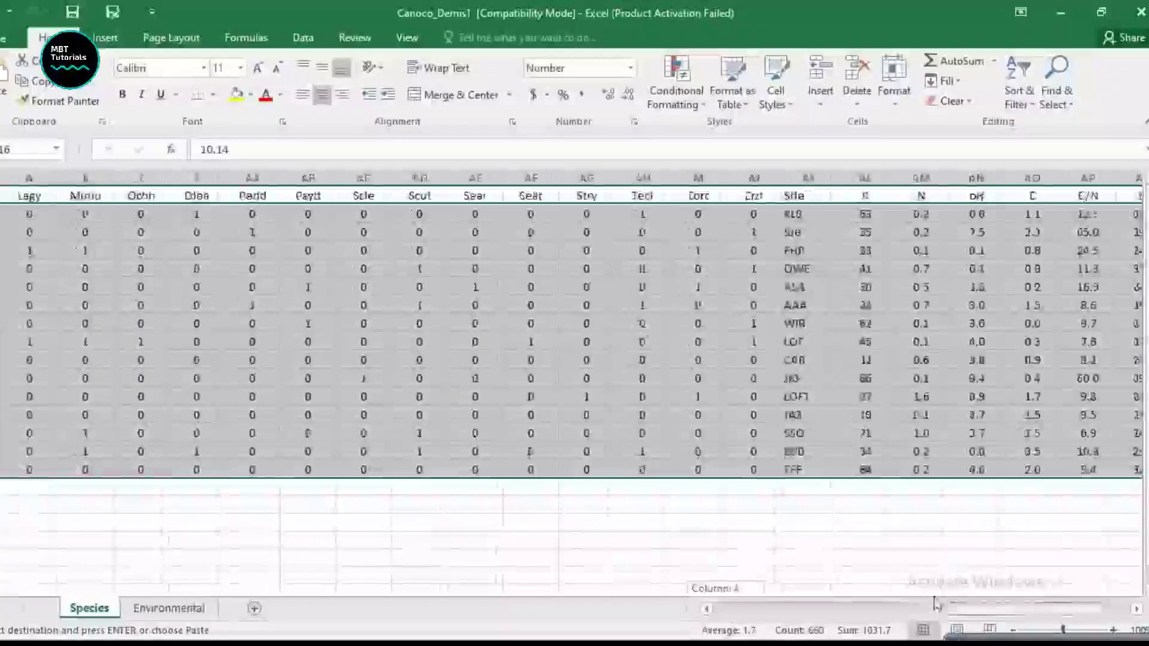
scroll(937, 605, right, 2)
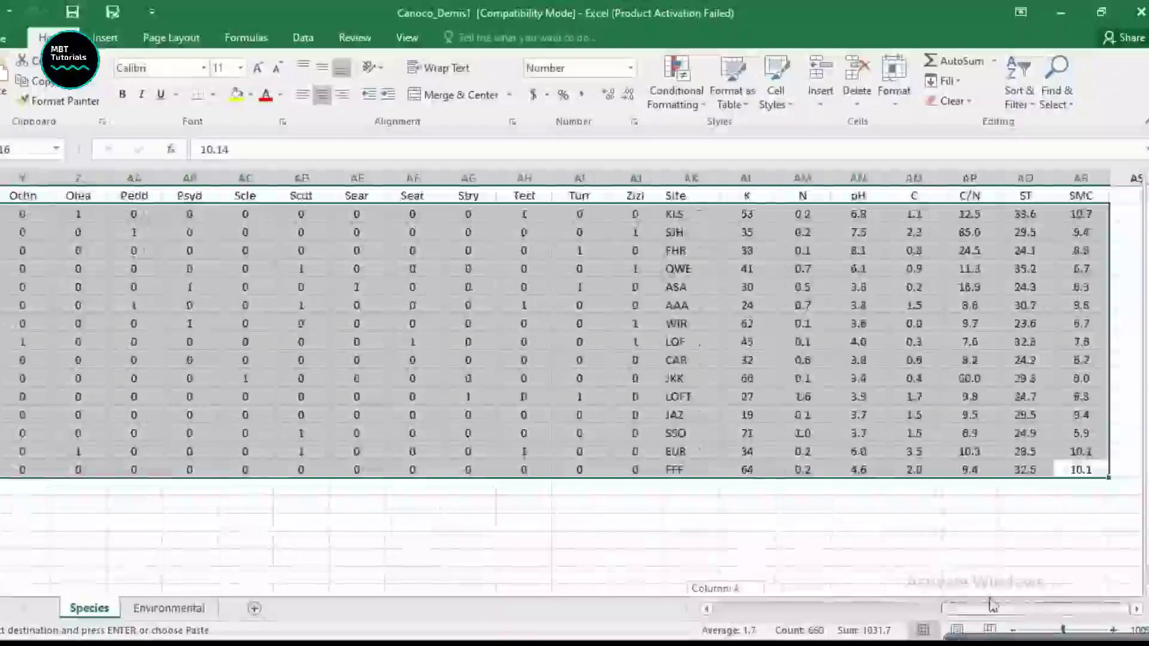
click(405, 541)
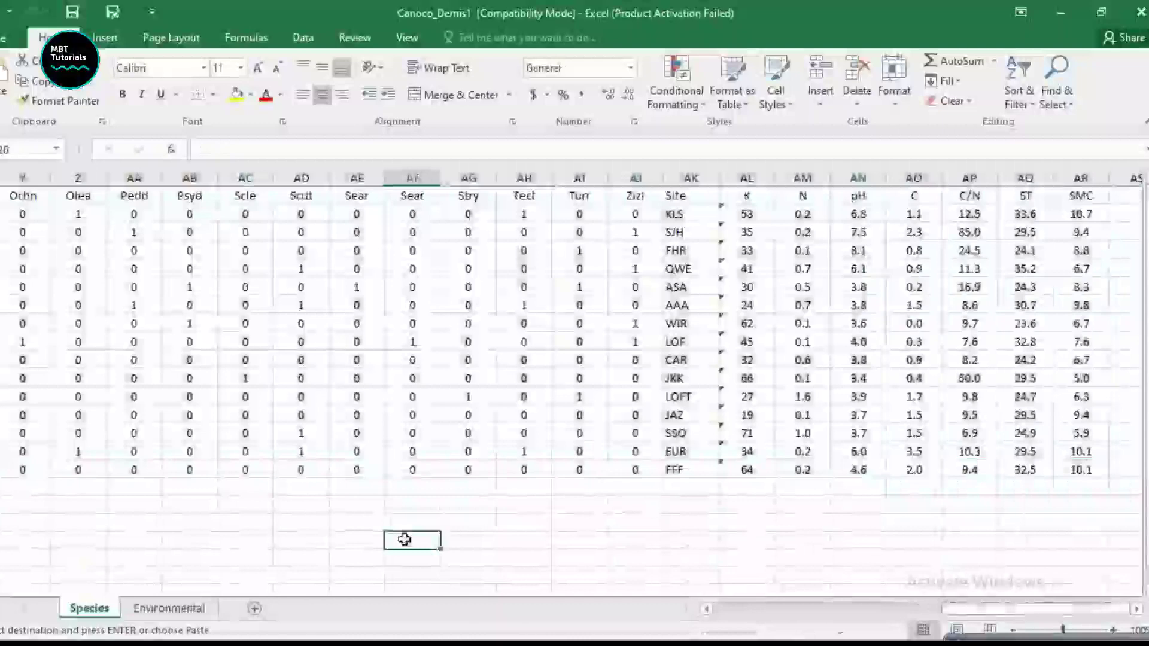
text(PAST)
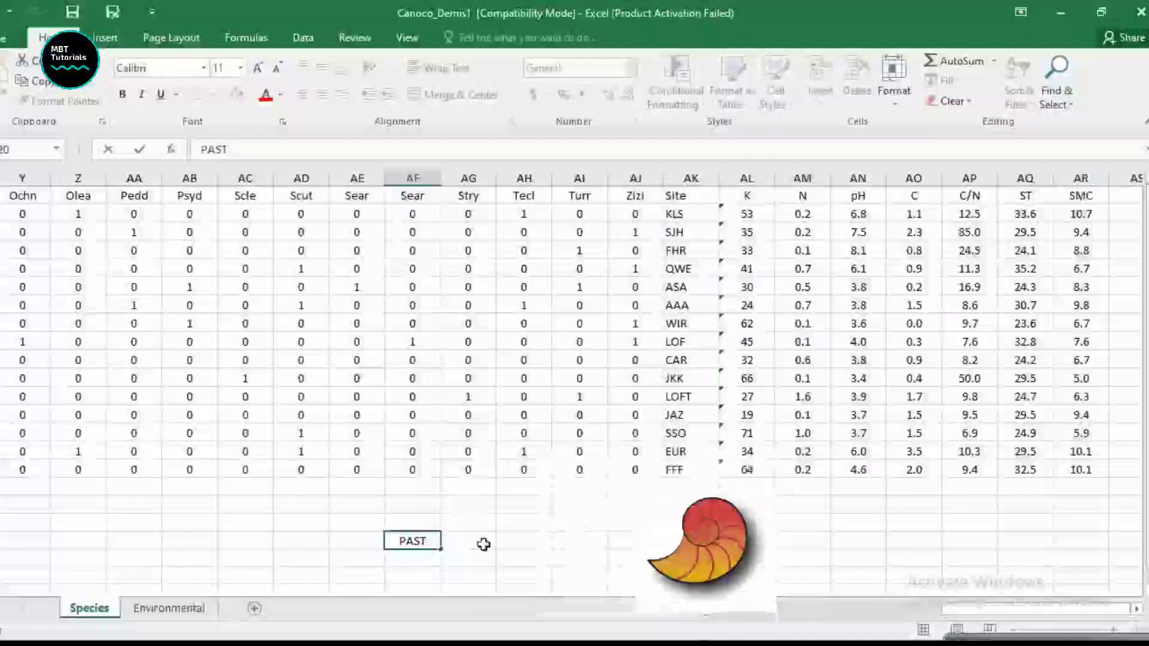
key(BackSpace)
key(BackSpace)
key(BackSpace)
key(BackSpace)
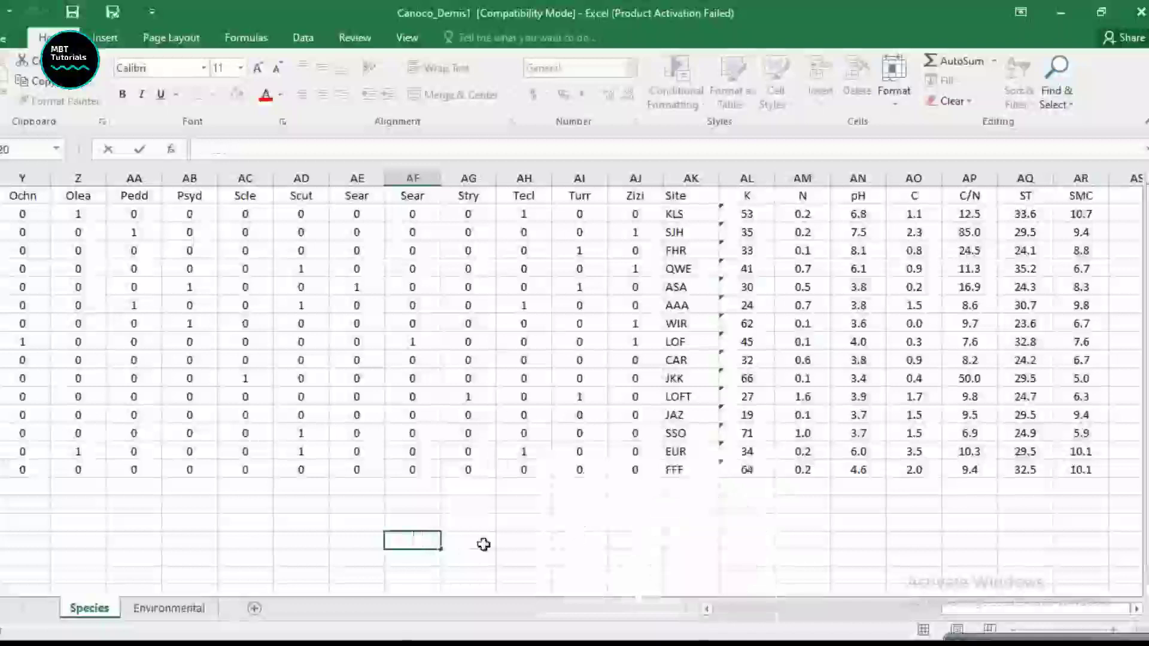
key(Tab)
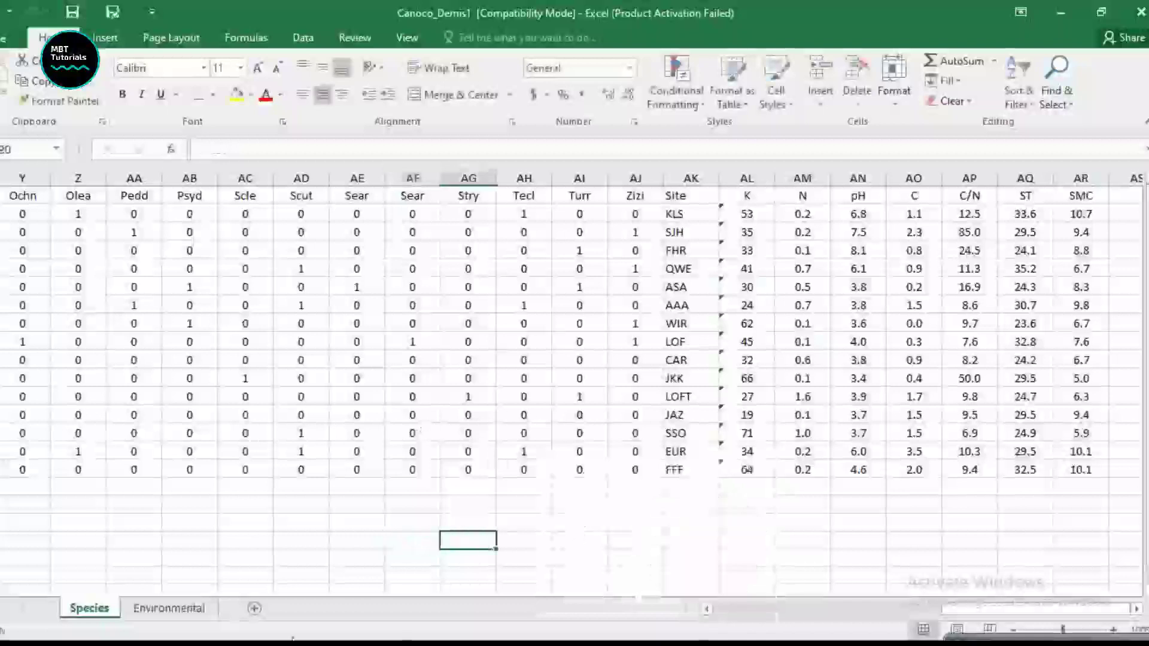
Step: Compare the Species and Environmental sheets, ending on the Environmental sheet
click(171, 608)
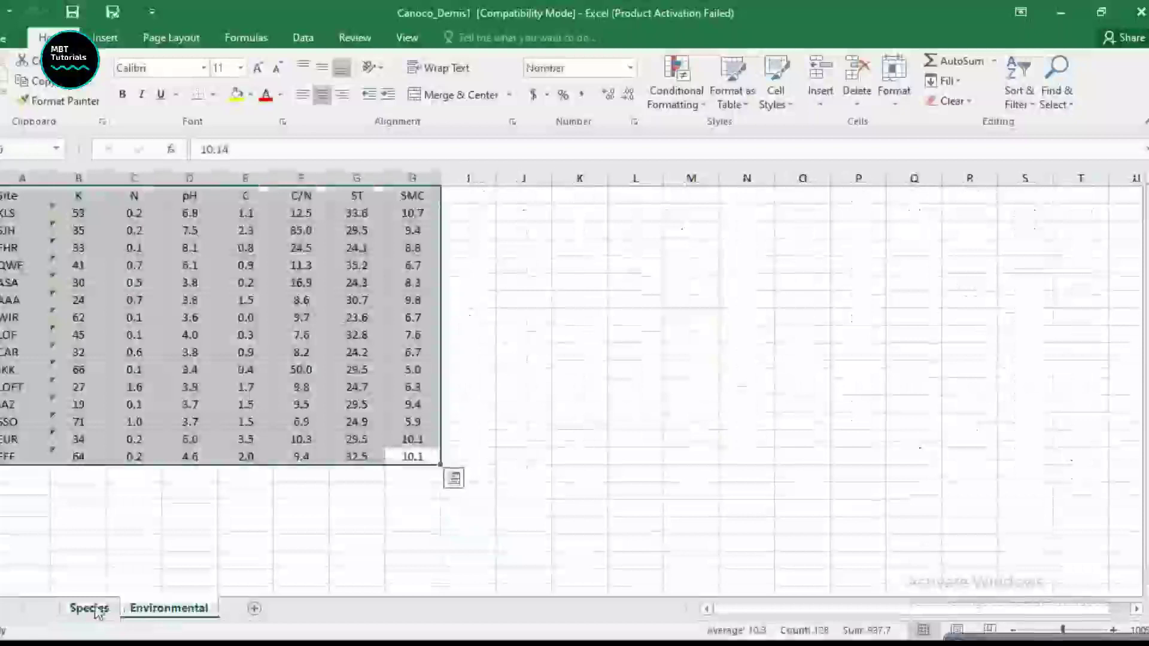
click(90, 608)
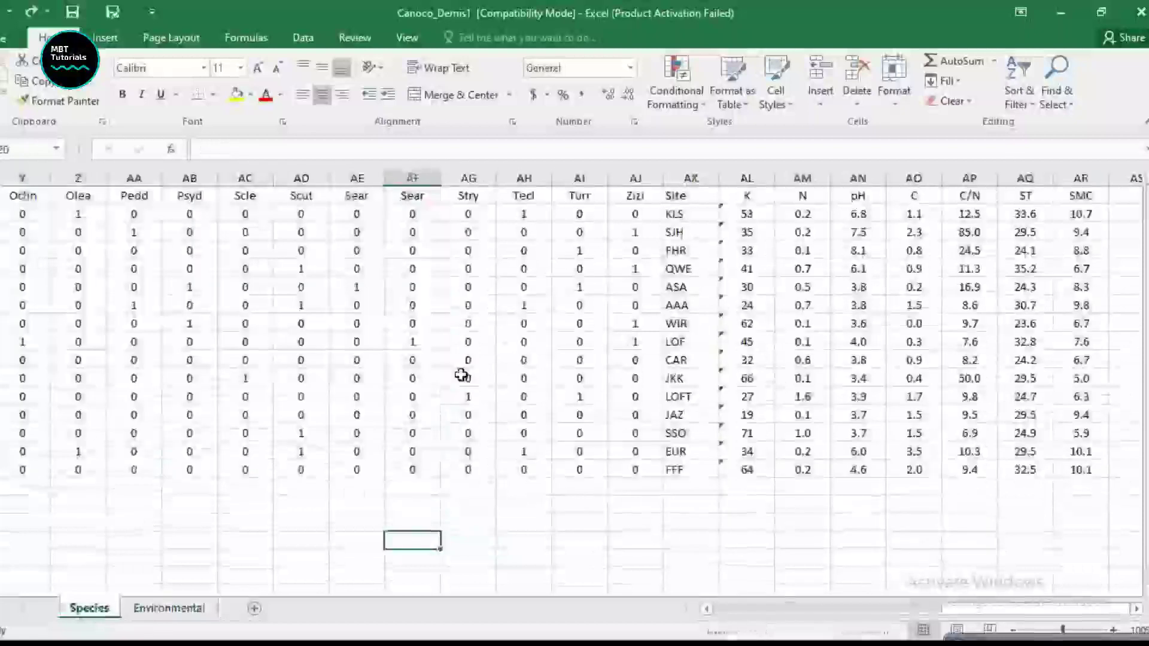
click(468, 343)
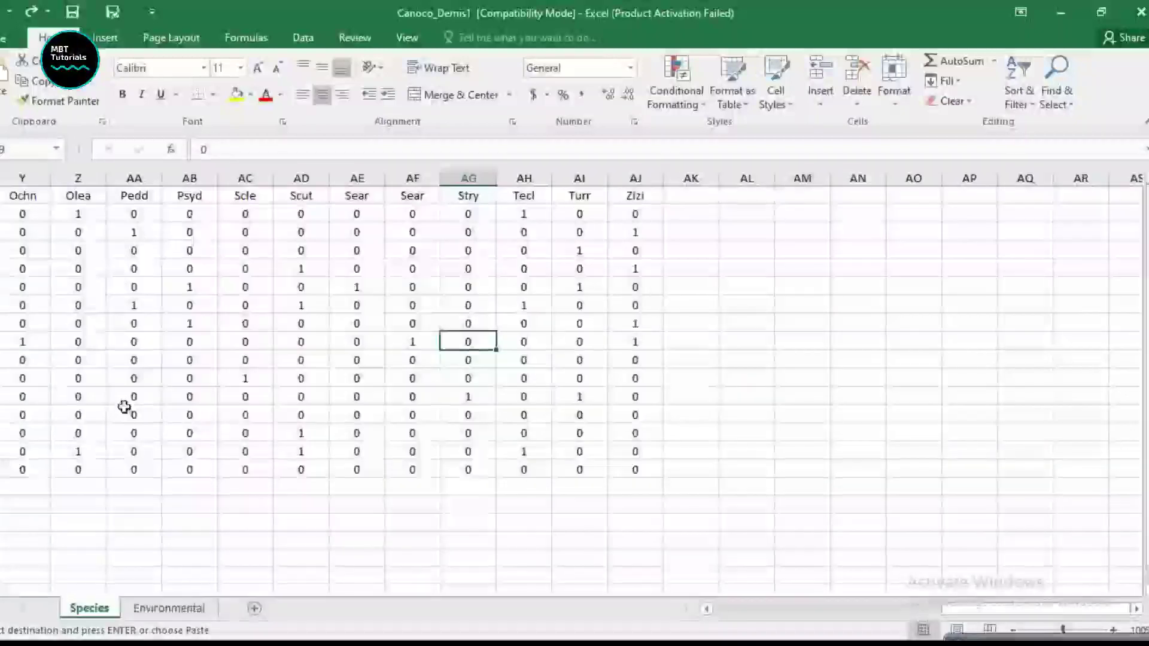
click(166, 609)
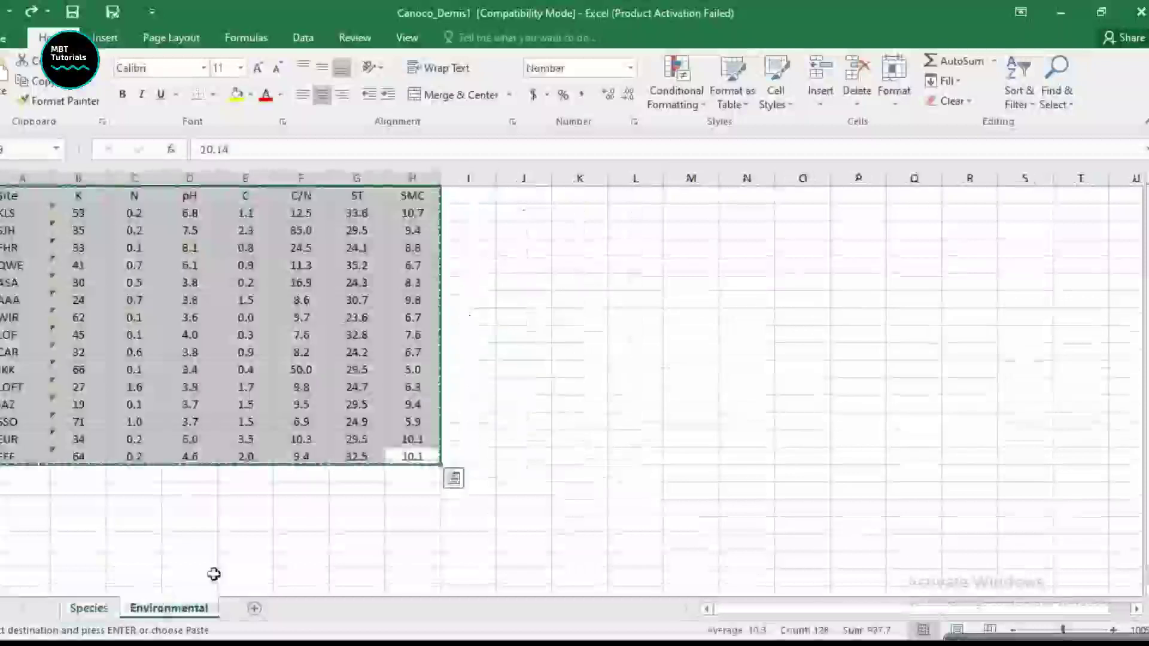
click(188, 477)
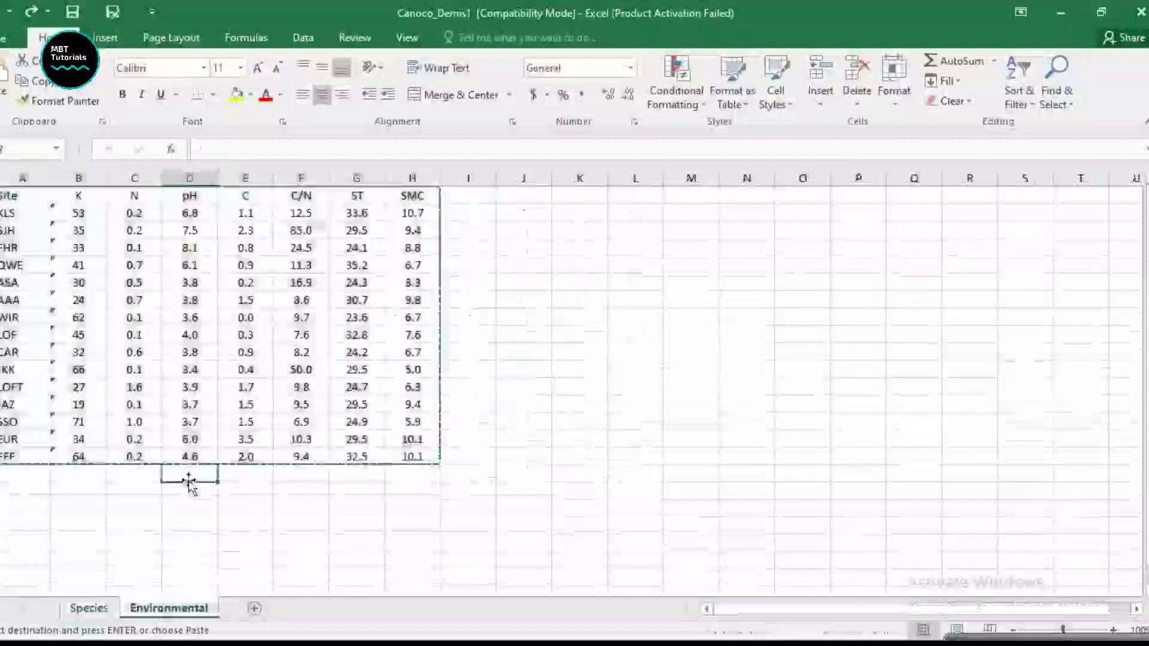
Step: Paste the Environmental site codes over KLS through FFF in the Species sheet's site column
click(90, 610)
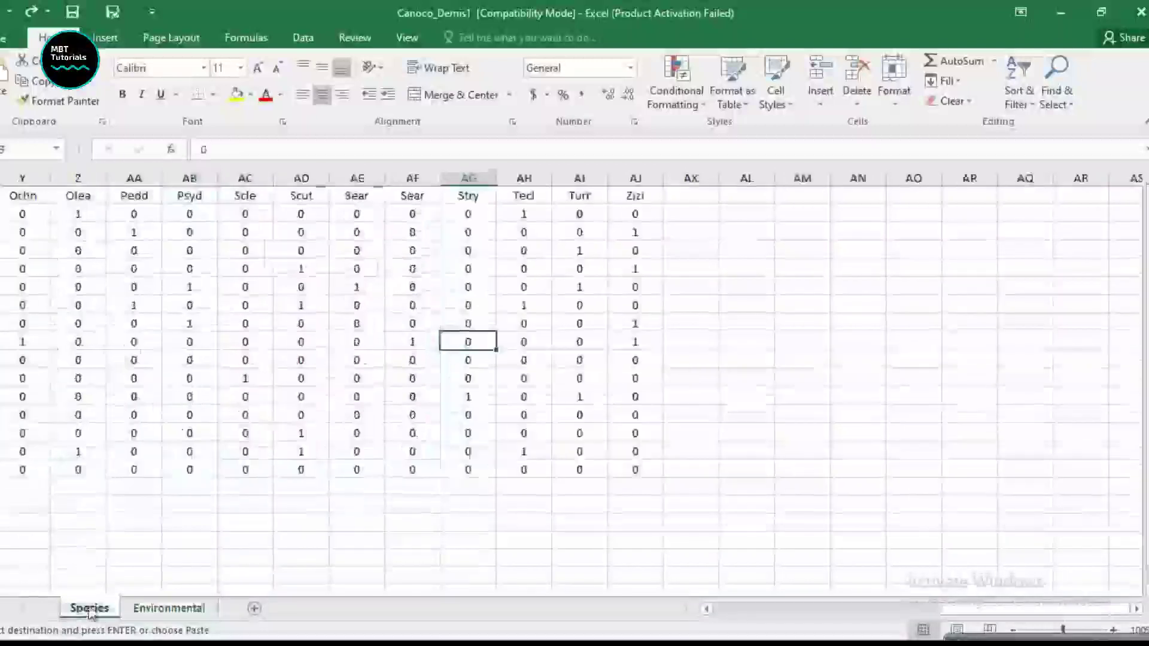
click(143, 610)
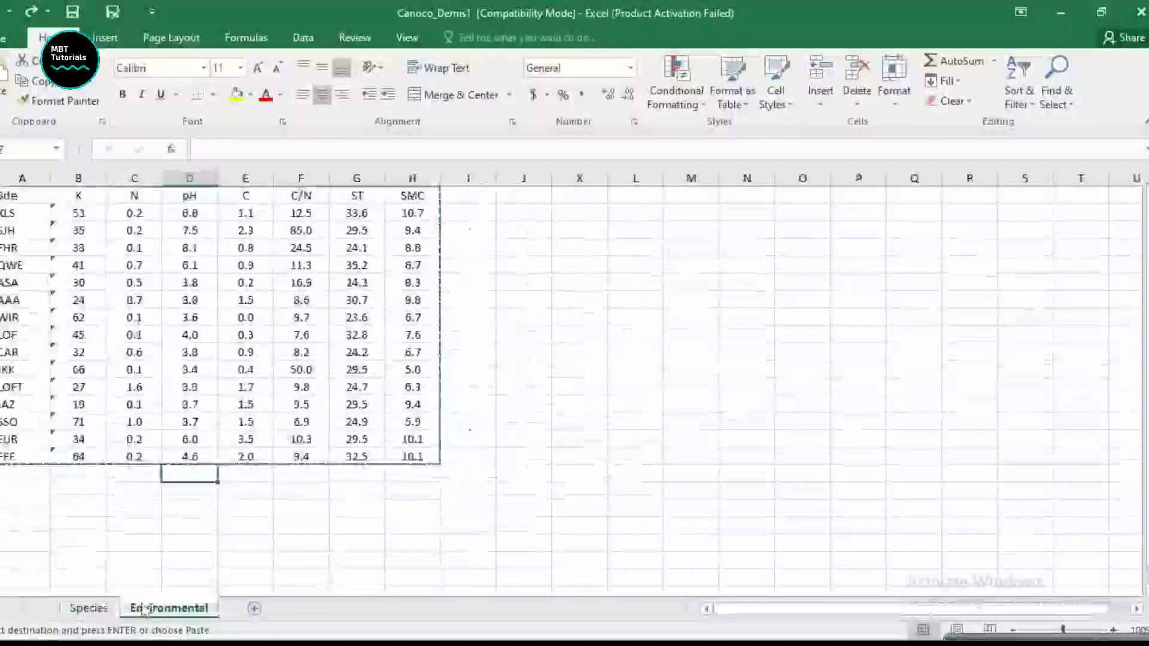
click(89, 616)
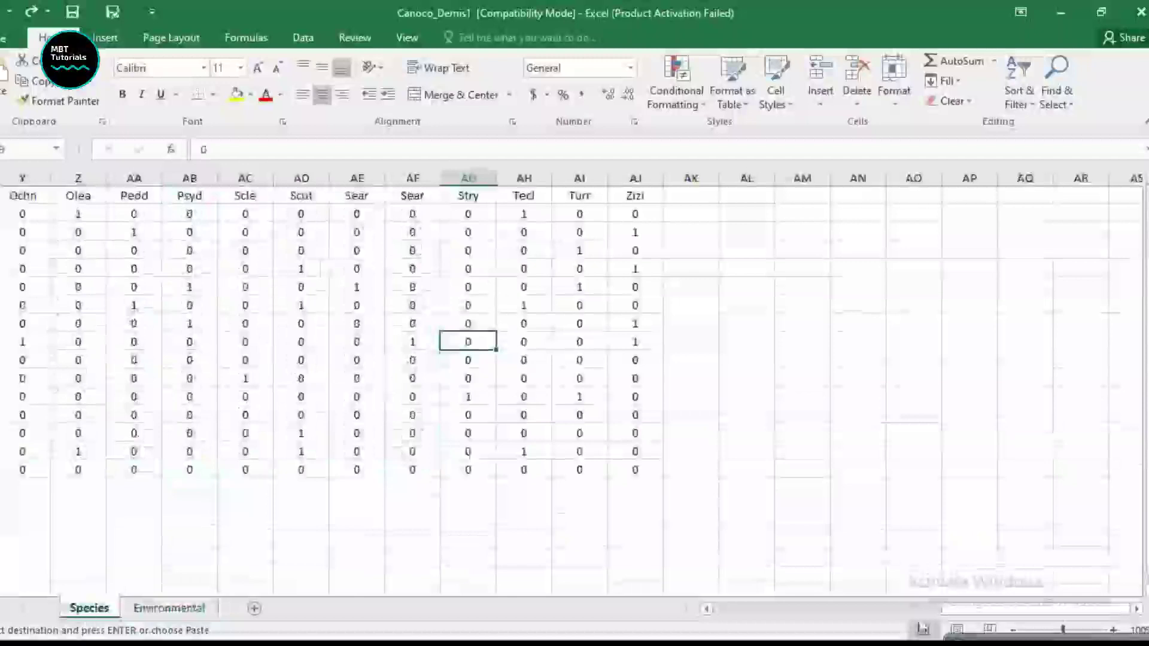
drag(947, 610, 713, 611)
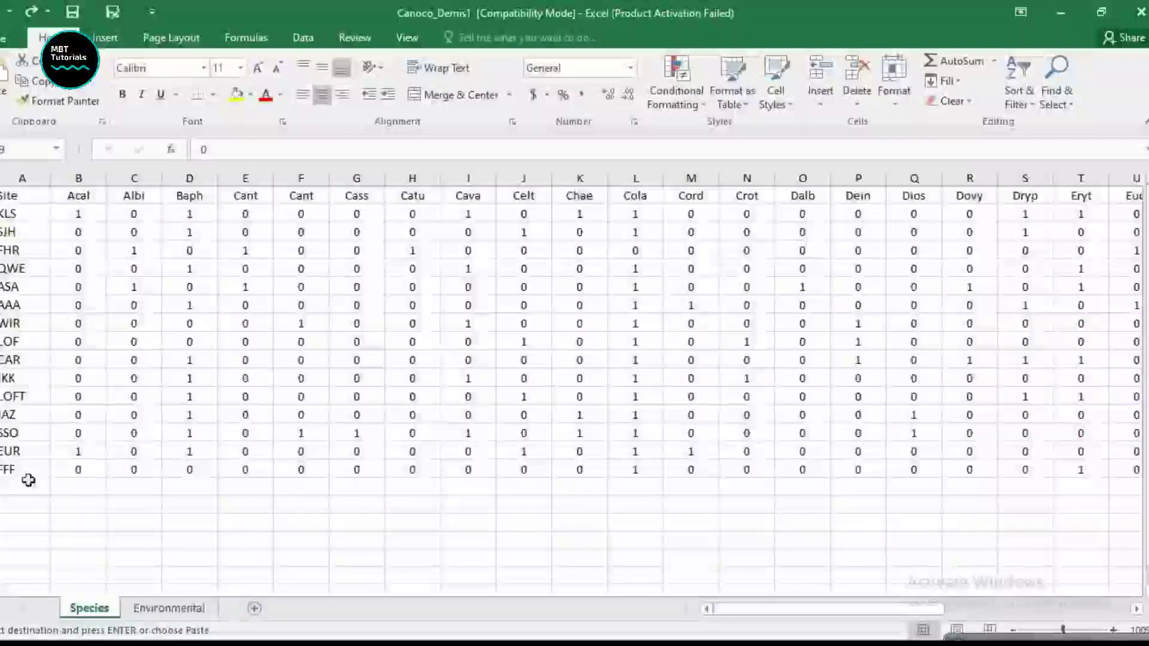
drag(20, 210, 22, 467)
key(ctrl+v)
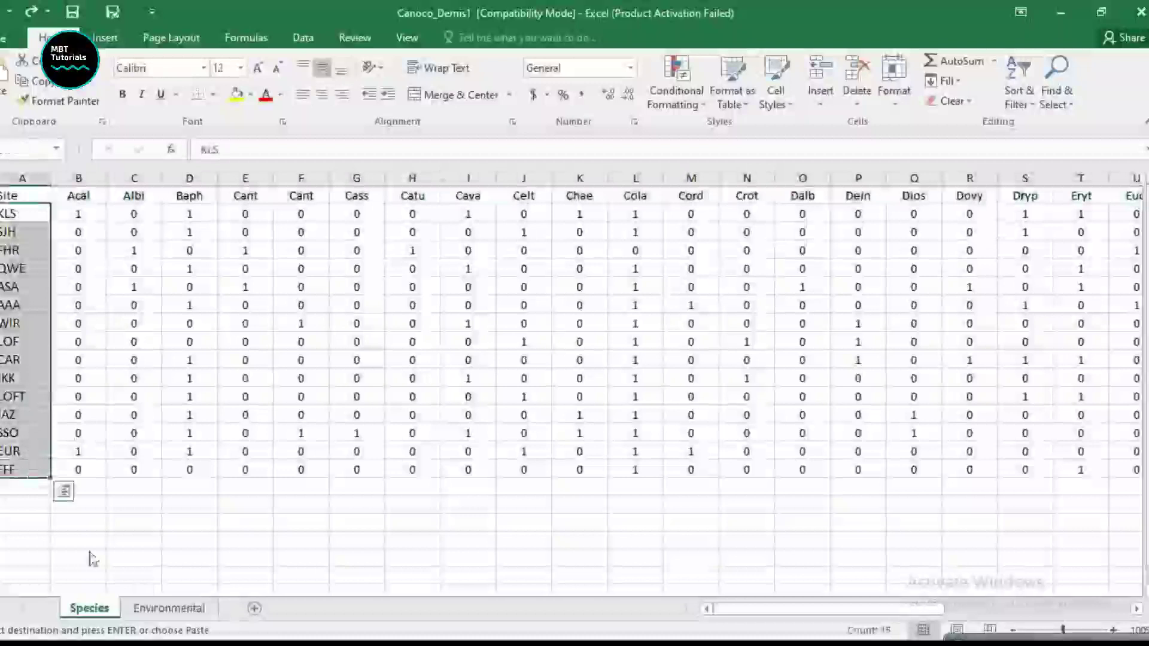
Step: On the Environmental sheet, select site codes KLS through FFF, then the whole header row
click(168, 608)
click(15, 207)
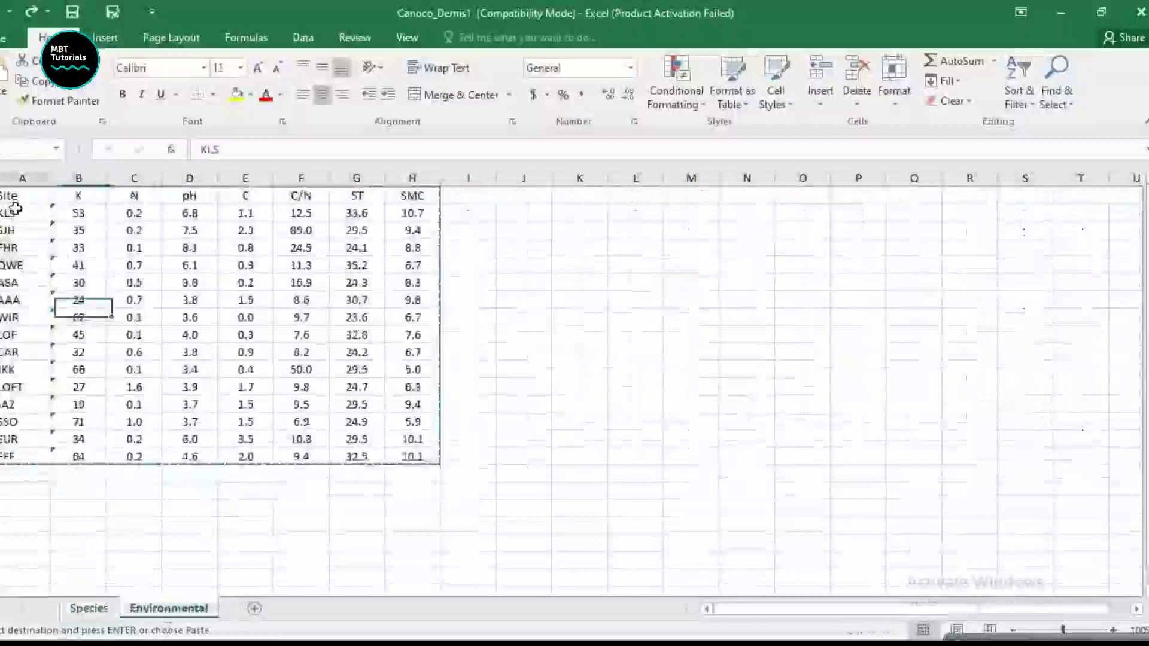
drag(15, 207, 18, 458)
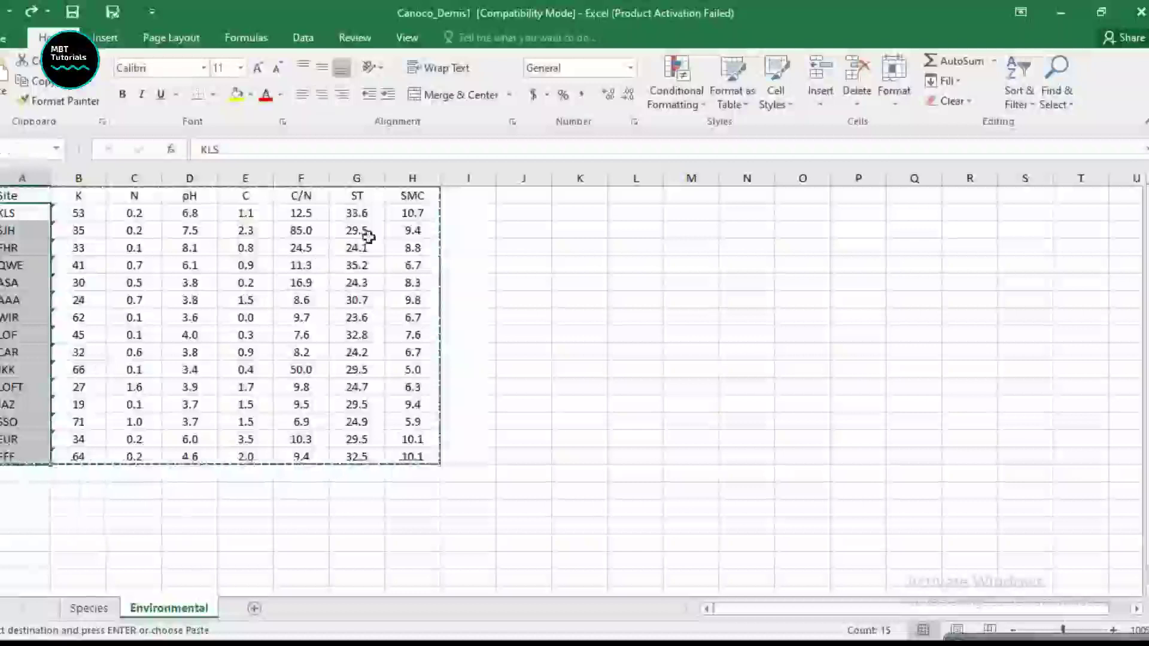
key(Up)
key(shift+space)
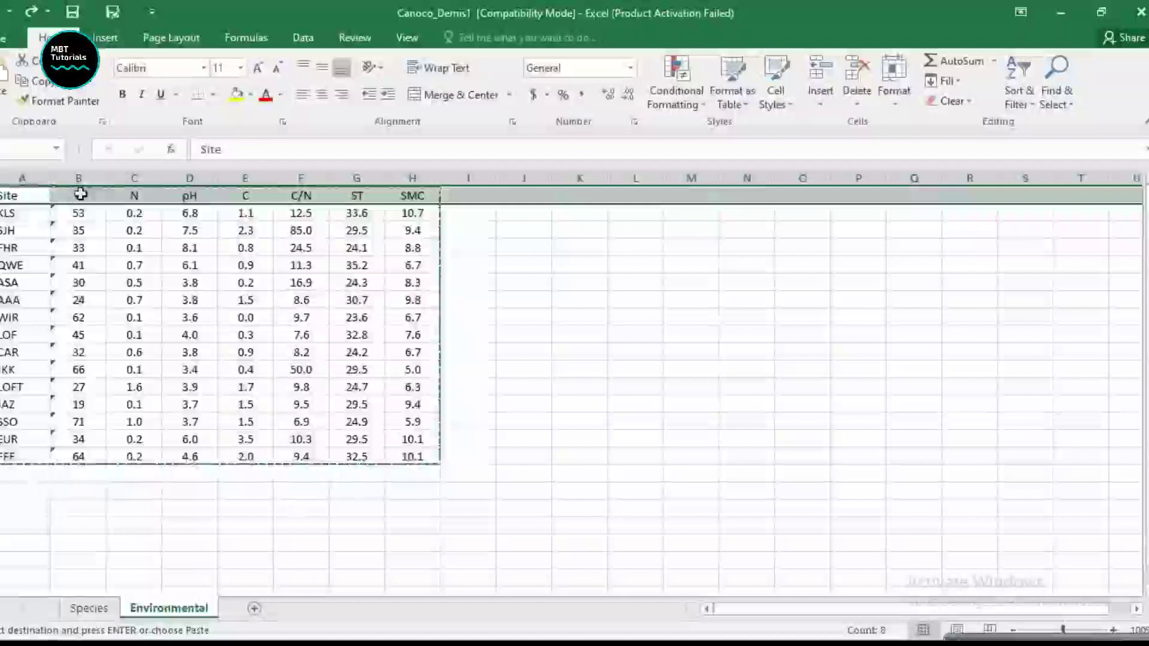
drag(80, 194, 413, 200)
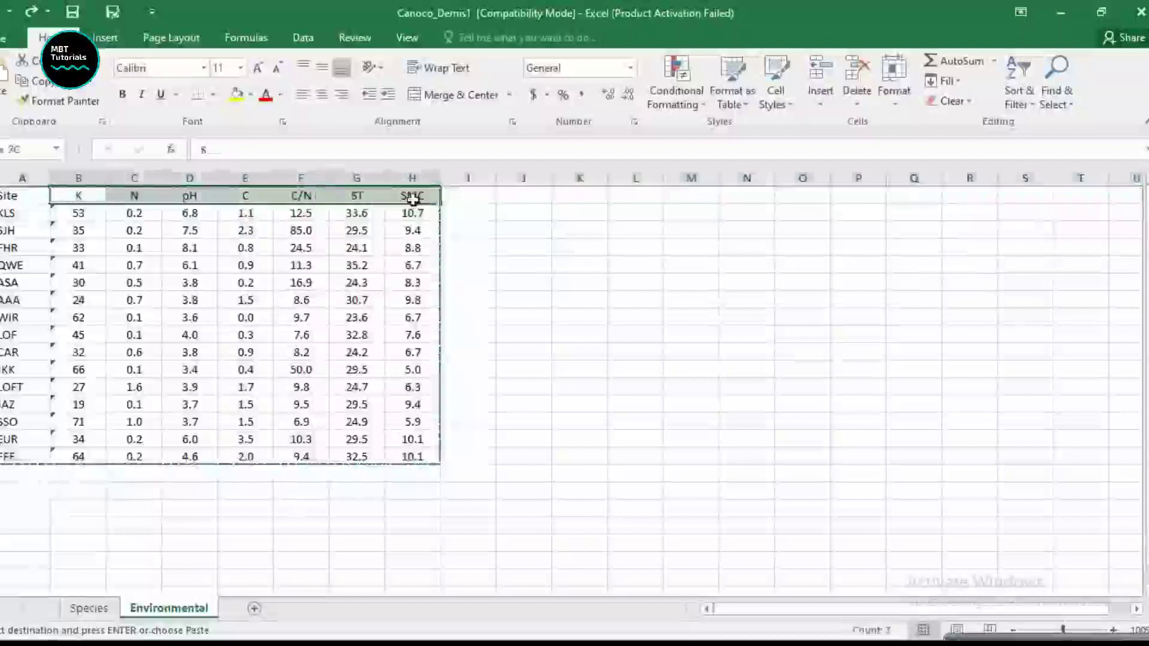
key(ctrl+v)
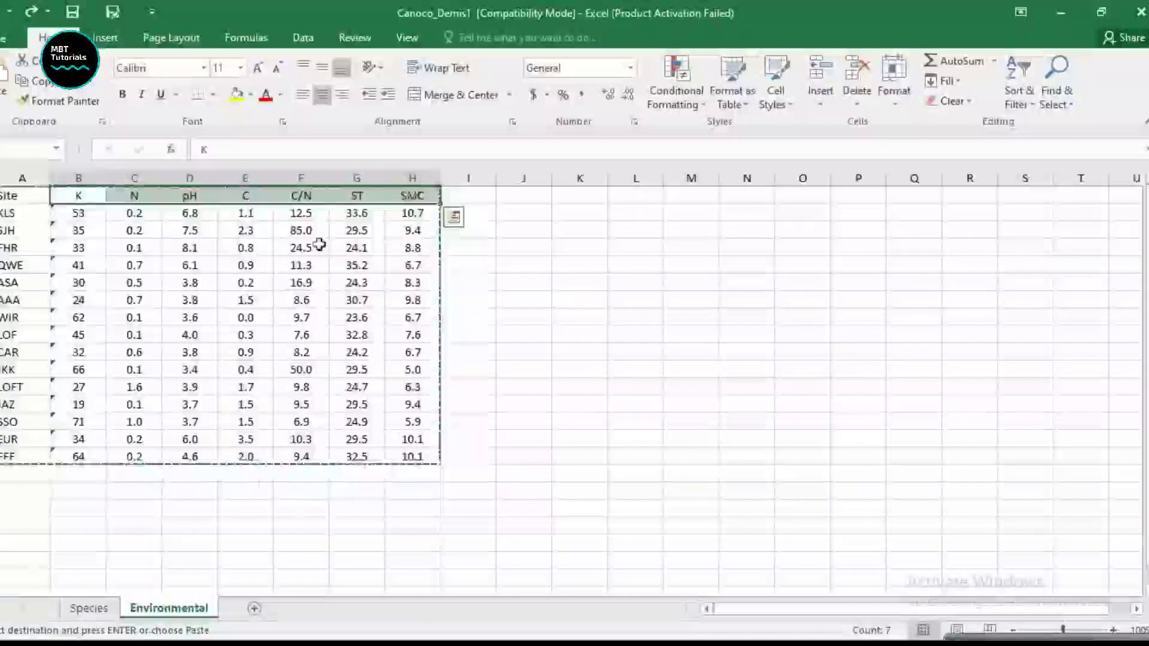
click(28, 197)
click(90, 609)
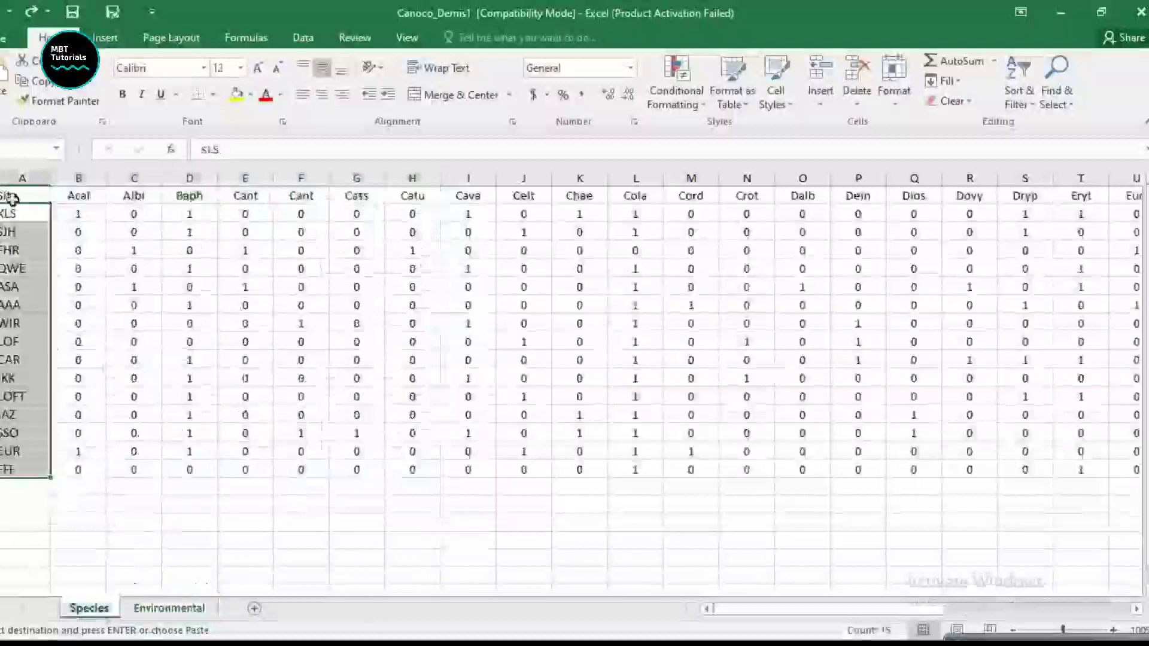
key(shift+space)
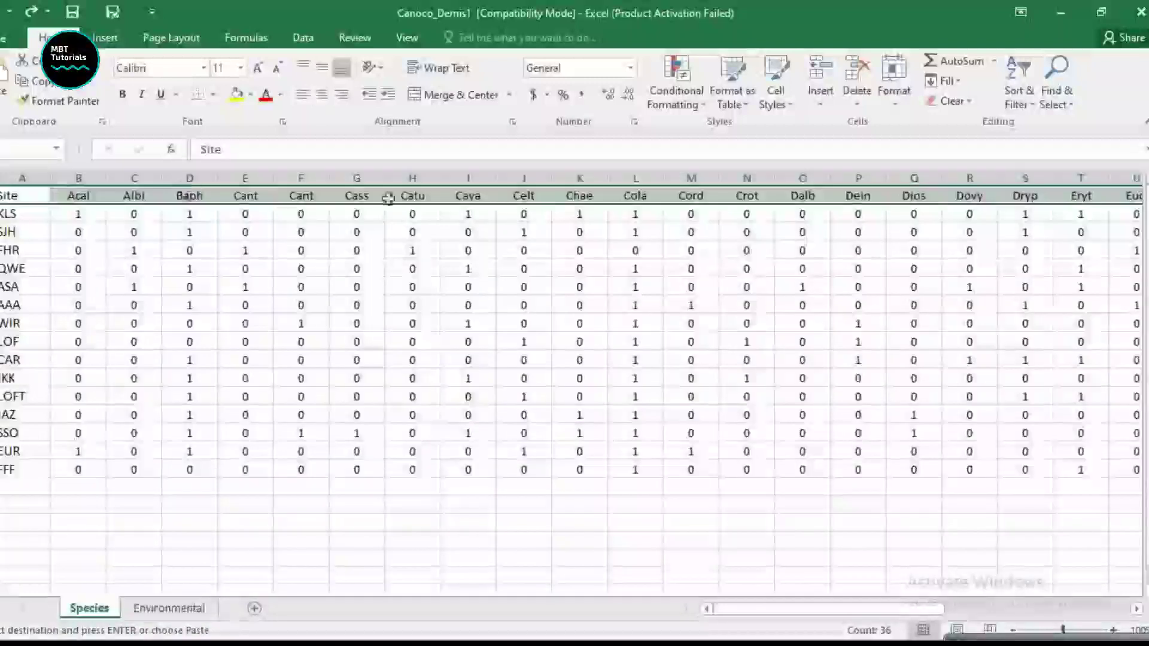
click(169, 608)
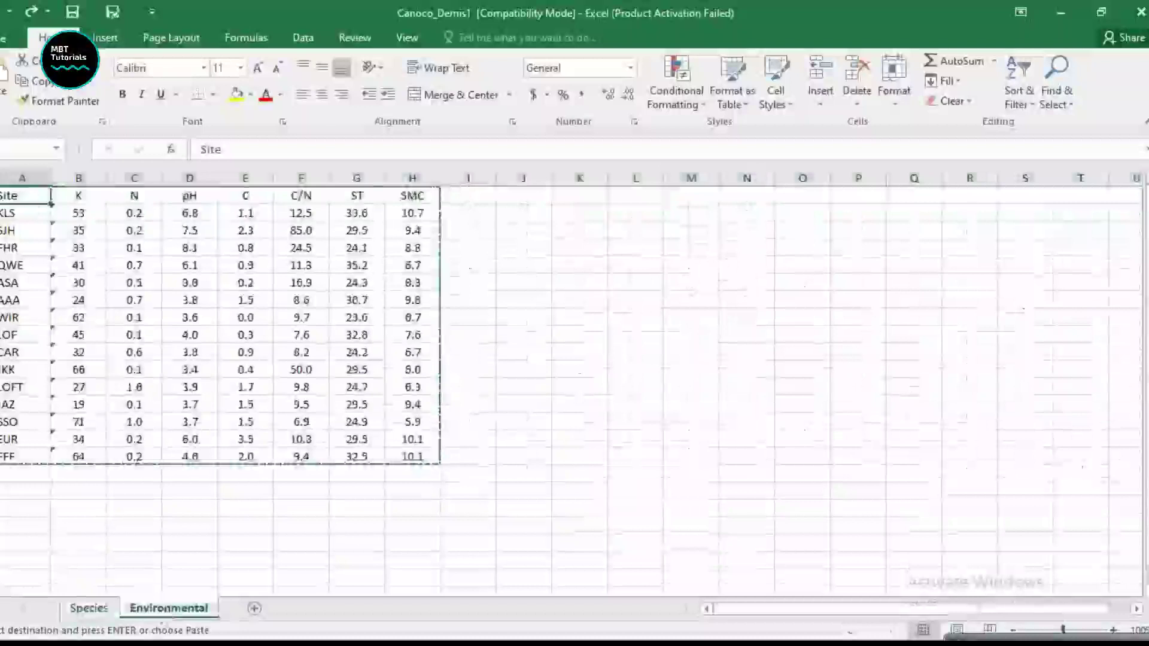
key(shift+space)
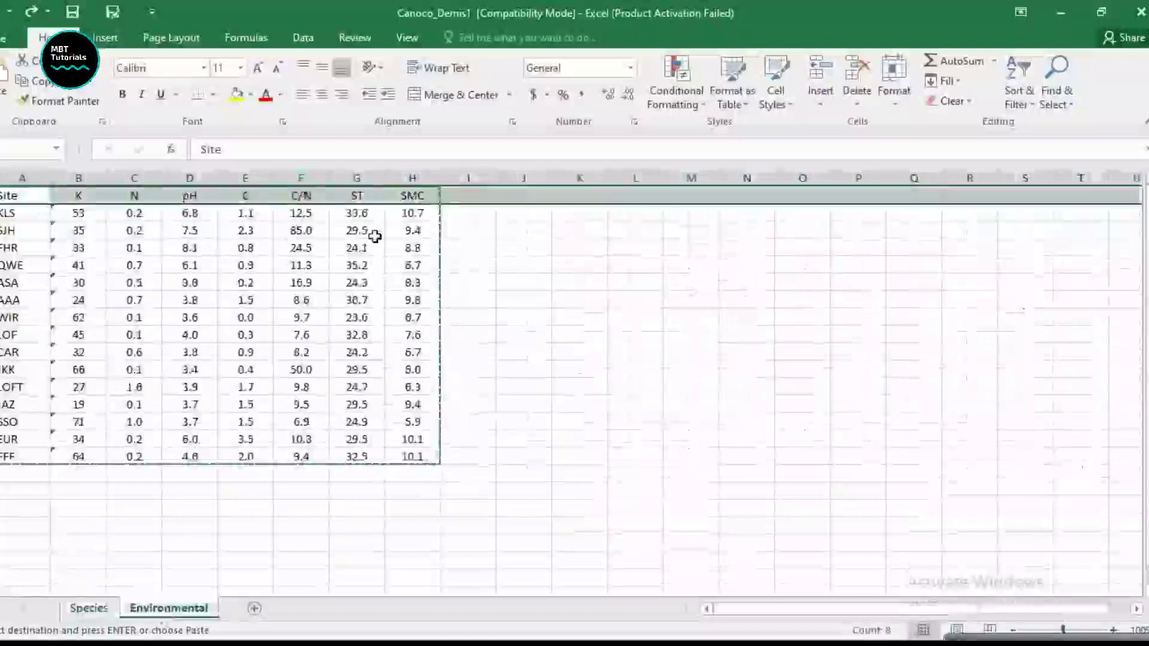
click(89, 608)
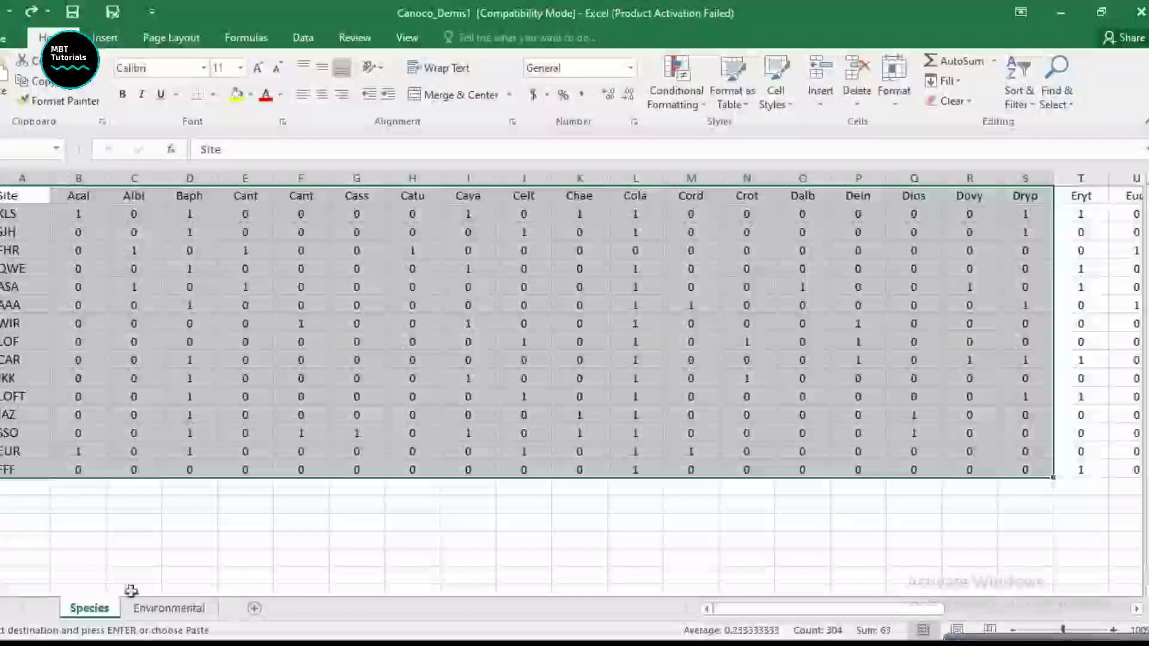
click(161, 609)
click(23, 230)
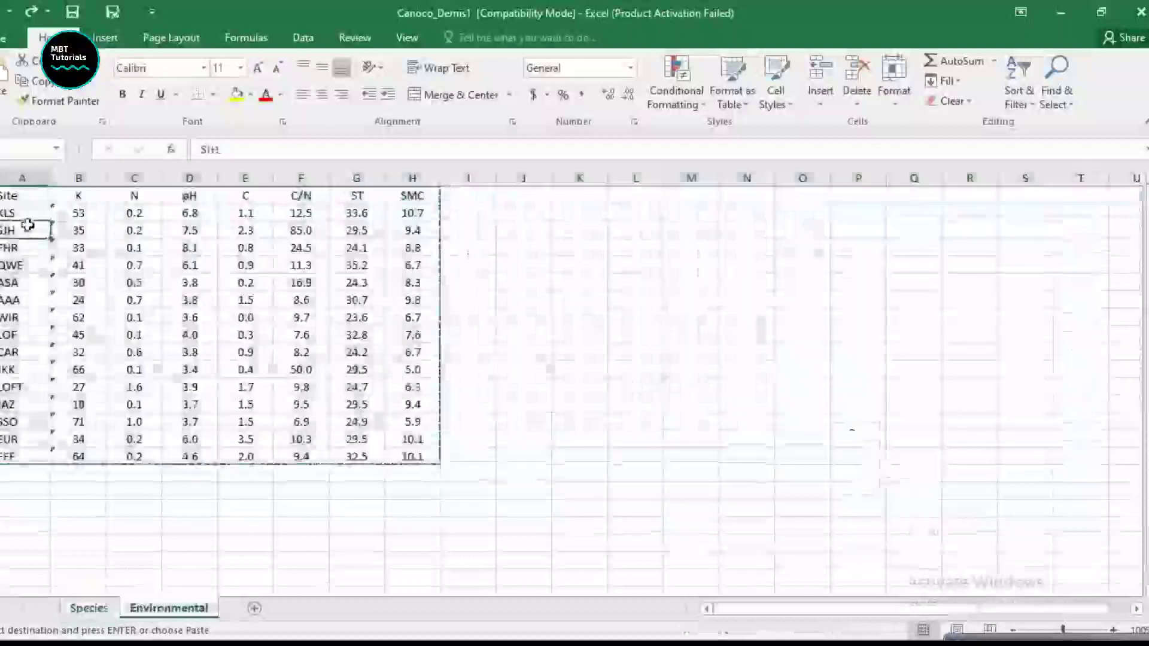
click(90, 609)
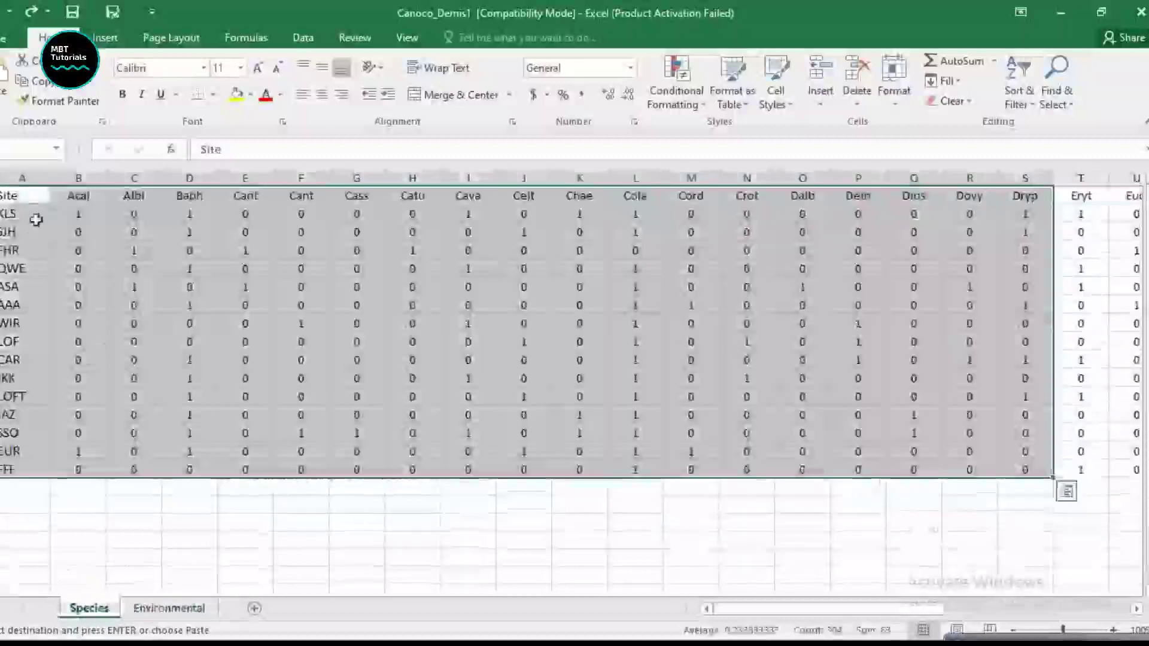
click(35, 216)
drag(39, 199, 39, 472)
click(2, 195)
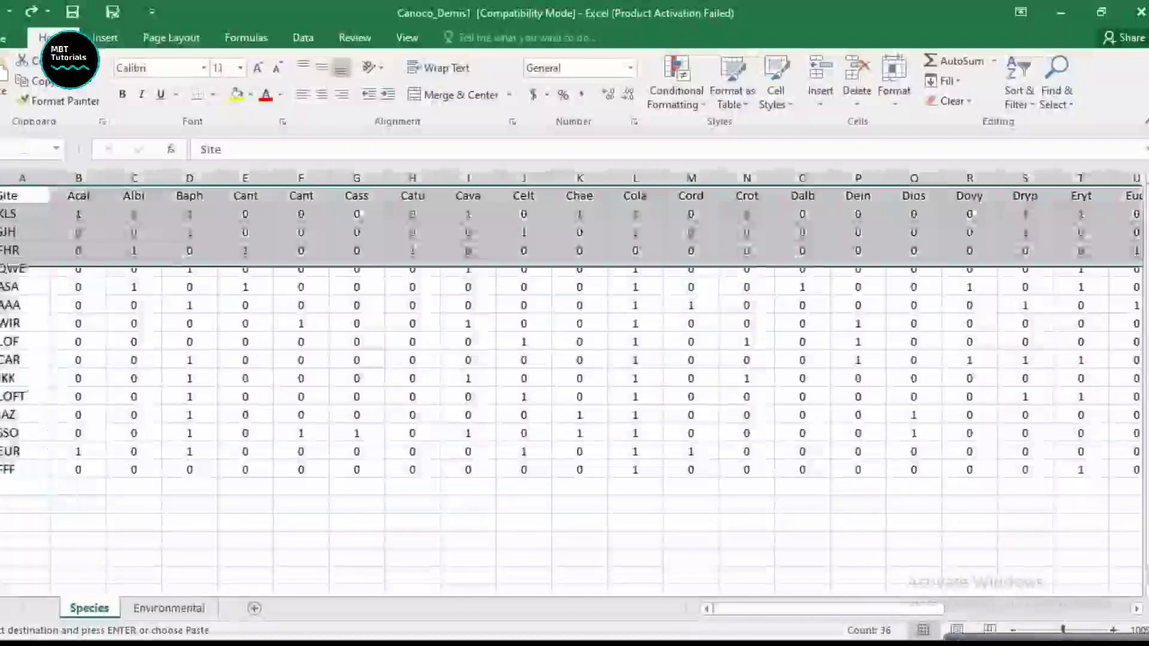
click(169, 608)
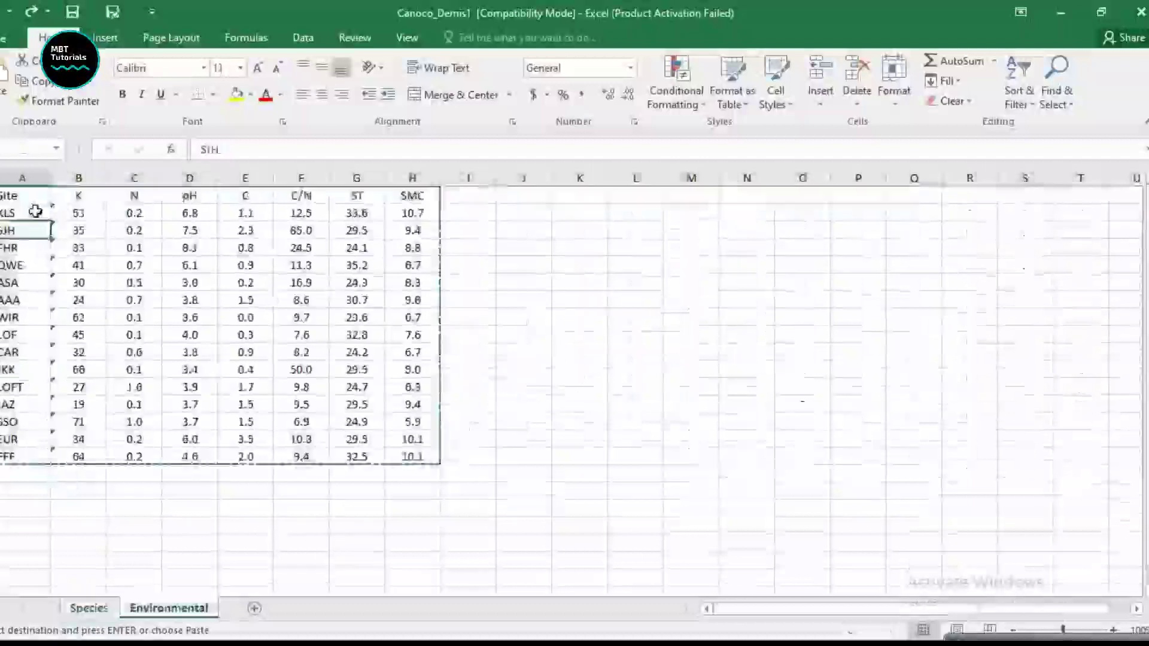
click(2, 195)
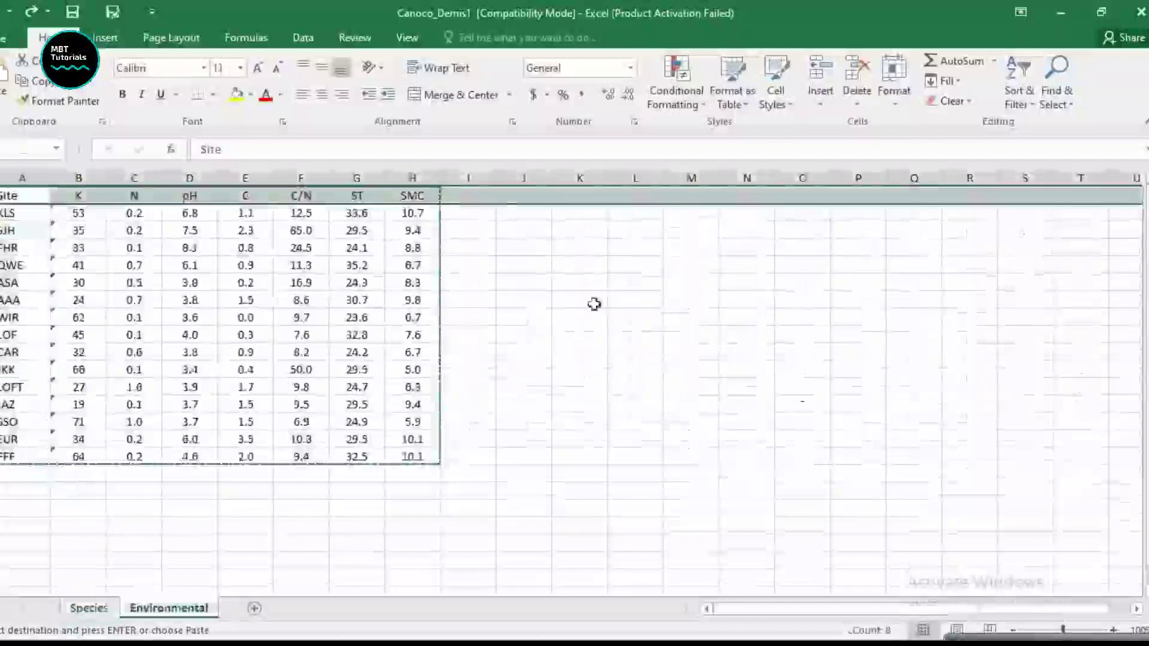
click(476, 202)
click(457, 211)
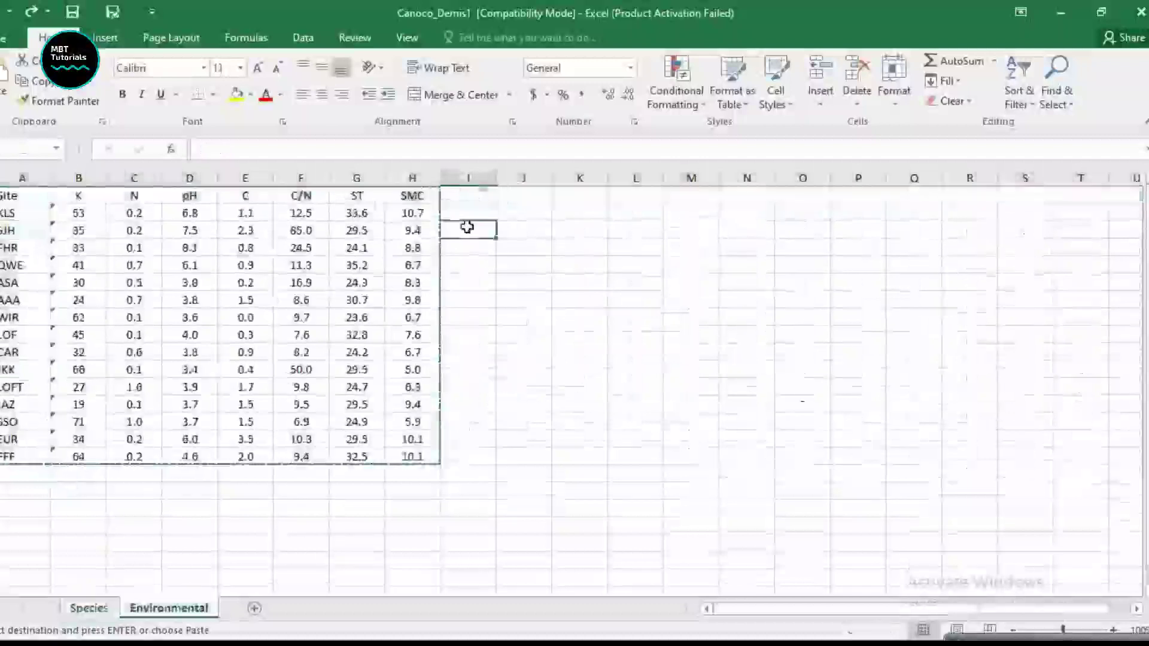
key(Escape)
Step: Select the first site's C/N value, then move to the Species sheet and pick an Acal presence cell
click(305, 214)
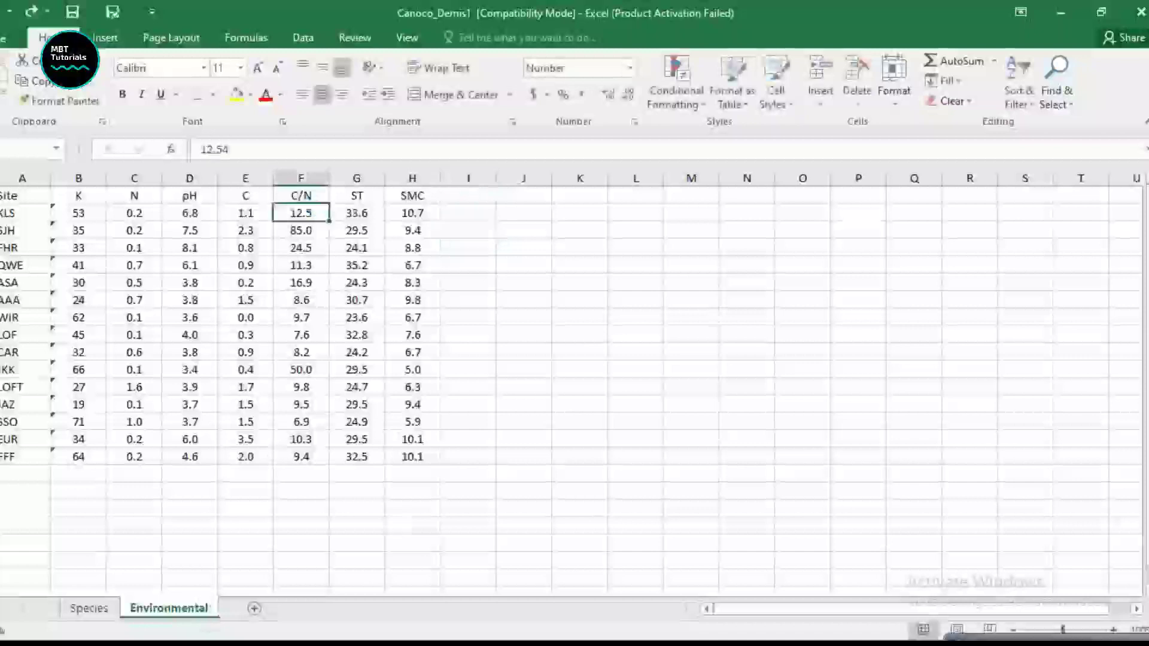
click(91, 611)
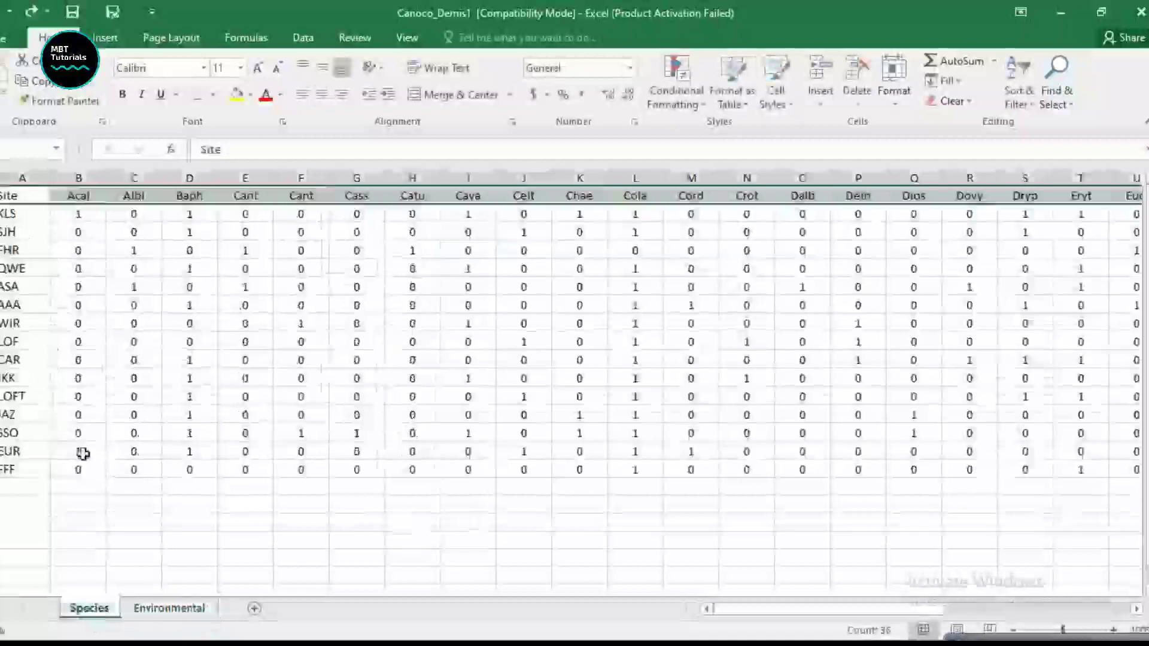
click(77, 415)
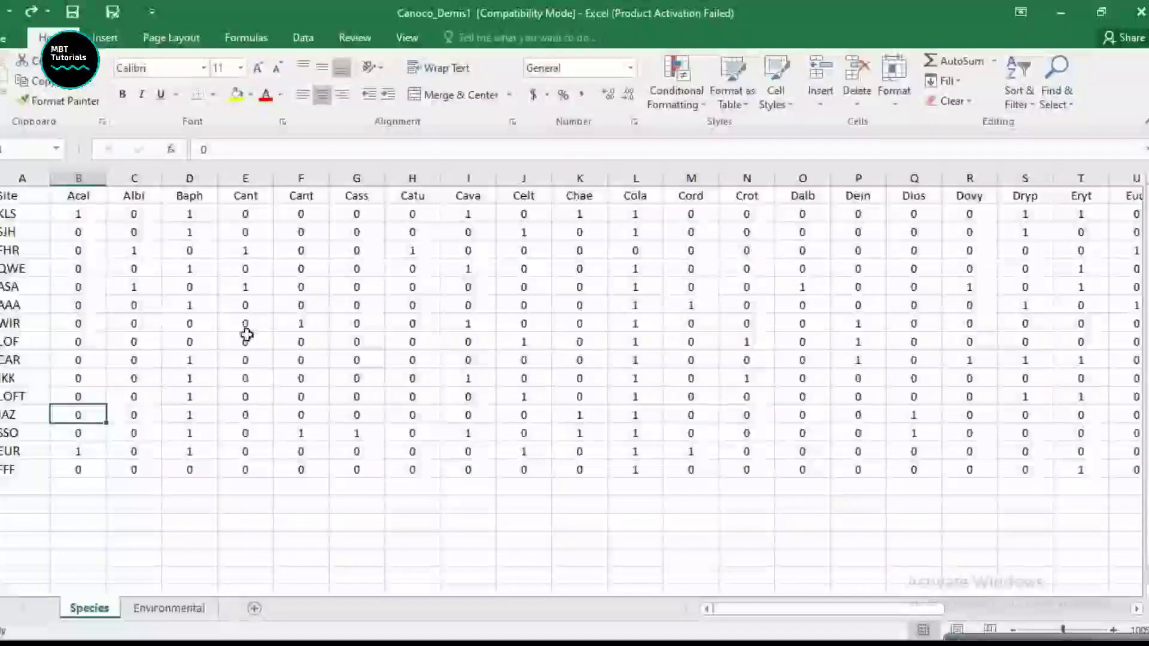